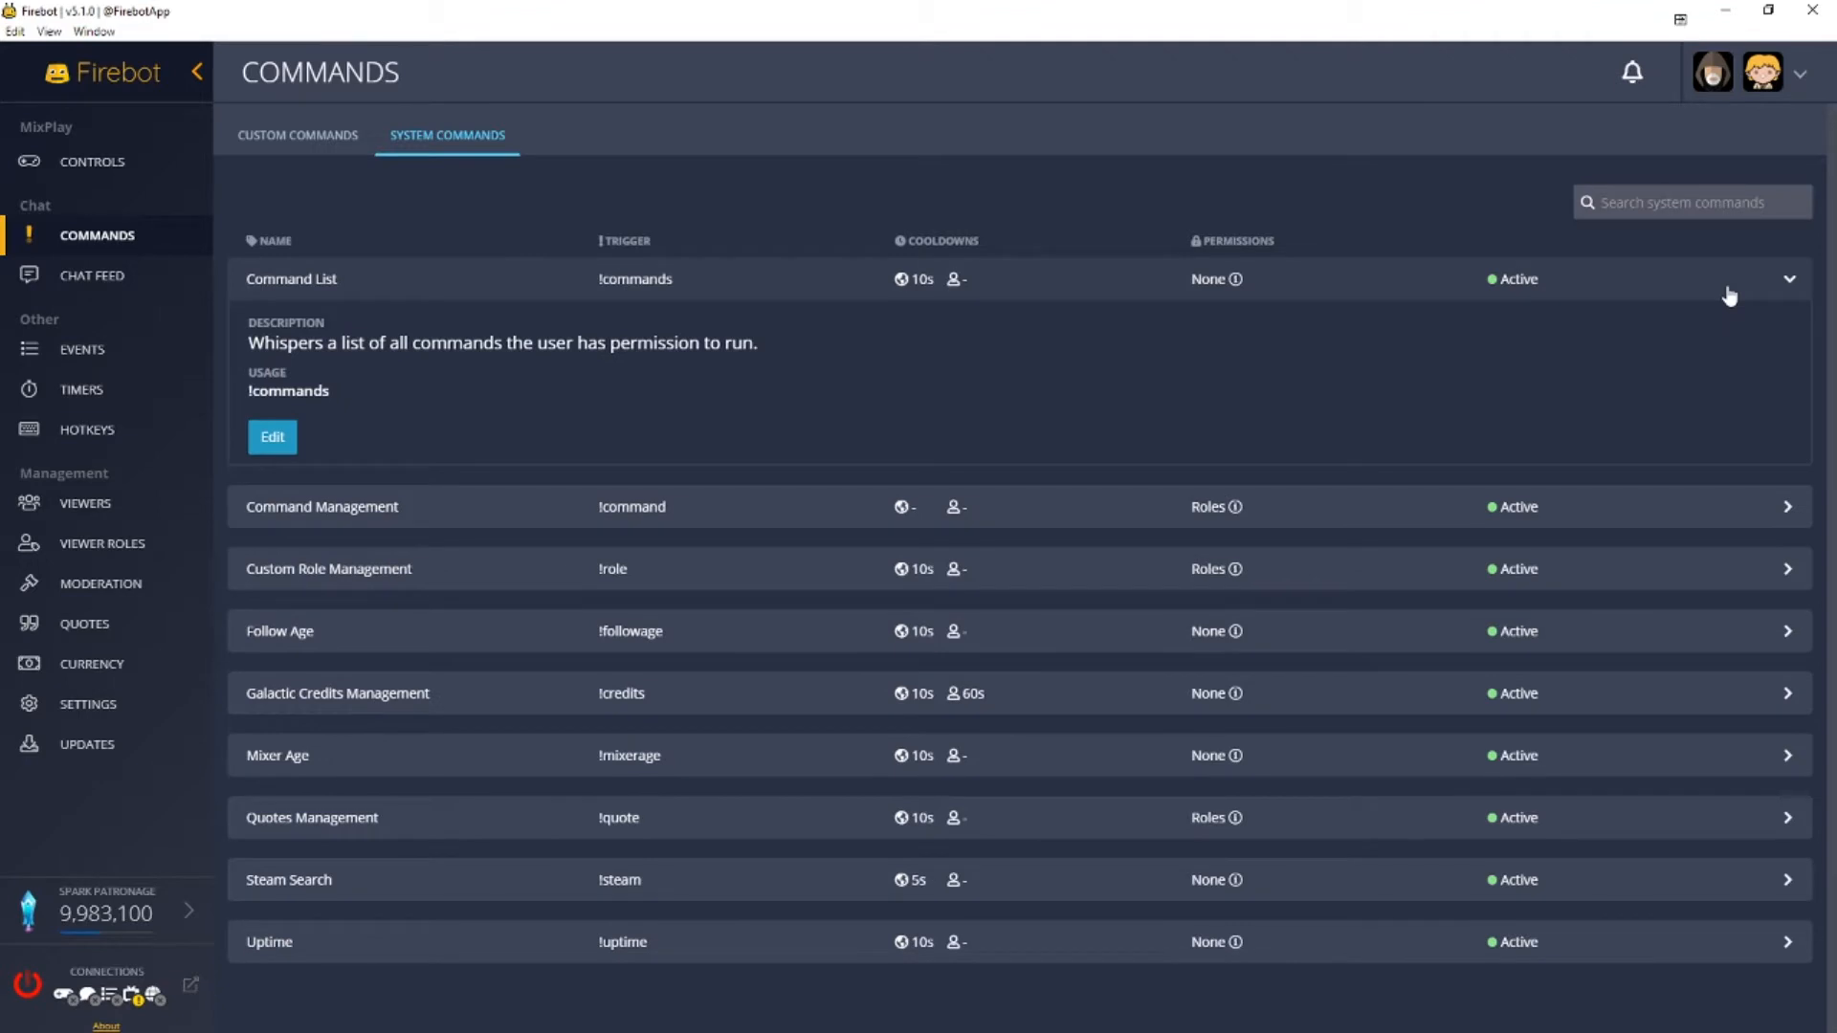
Review the details of the Command List, Command Management, Custom Role Management and Follow Age system commands
click(1730, 292)
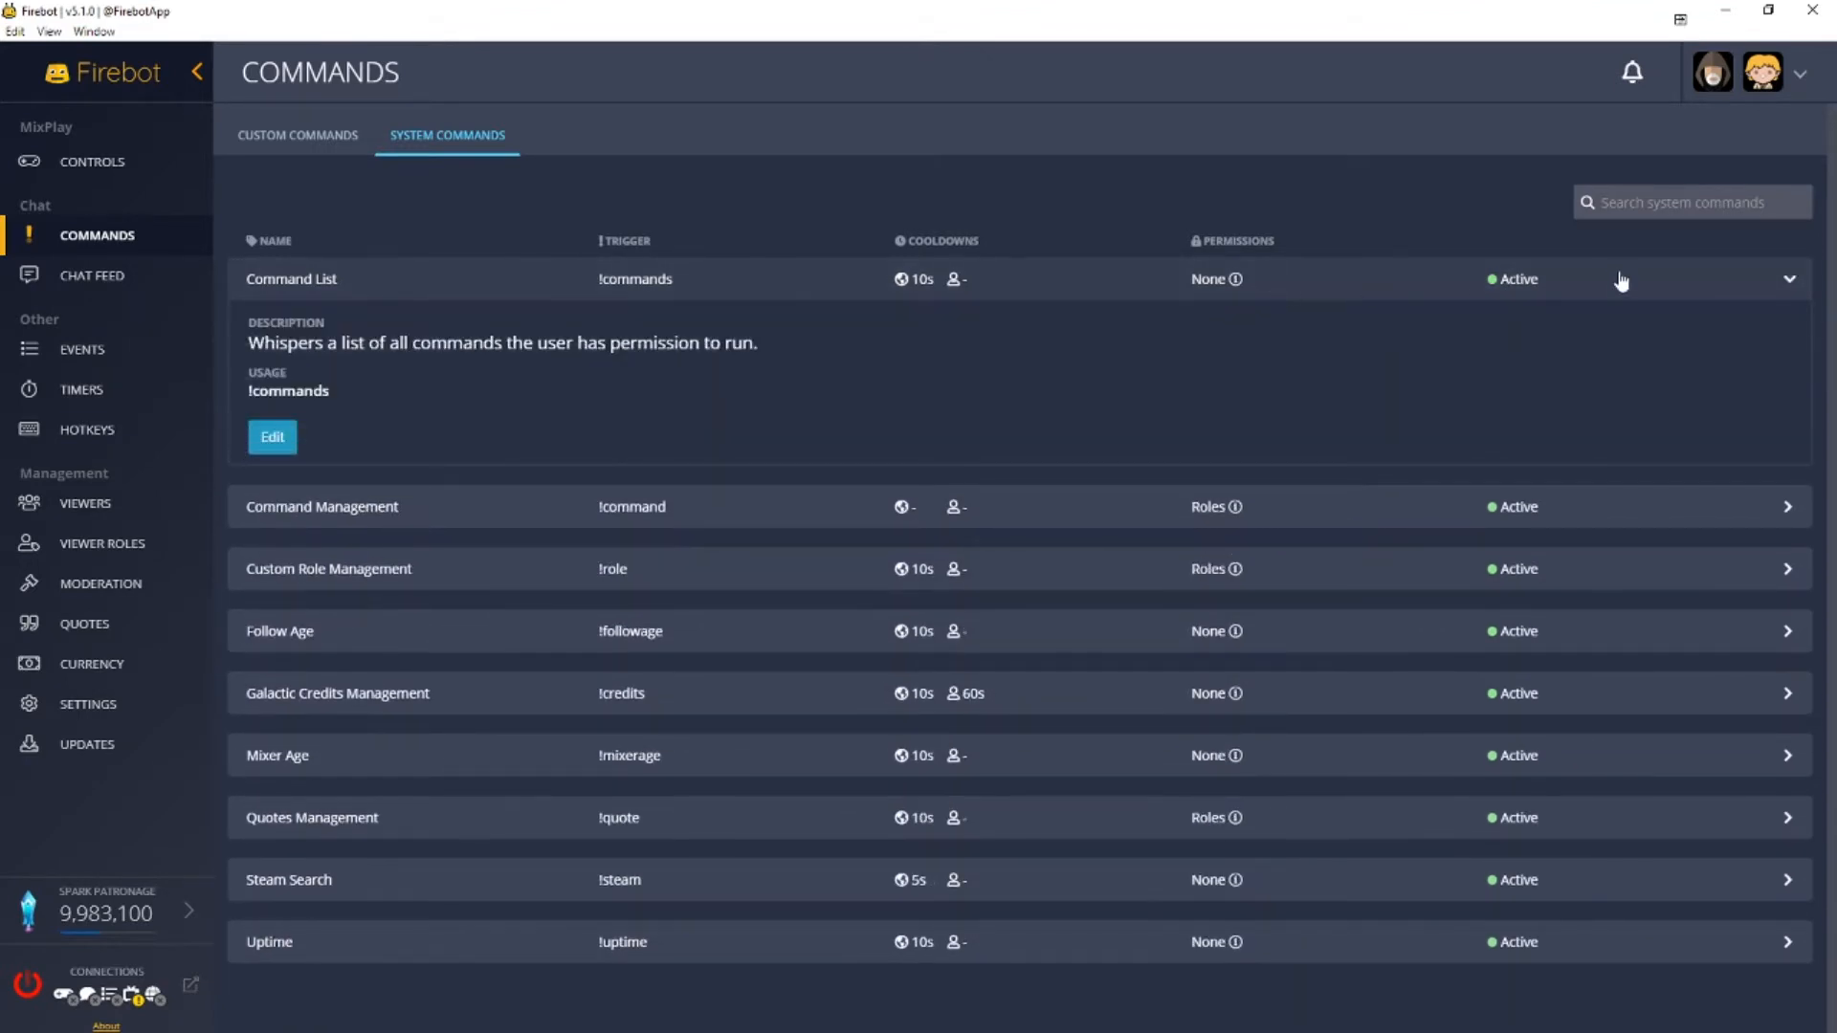
click(1620, 281)
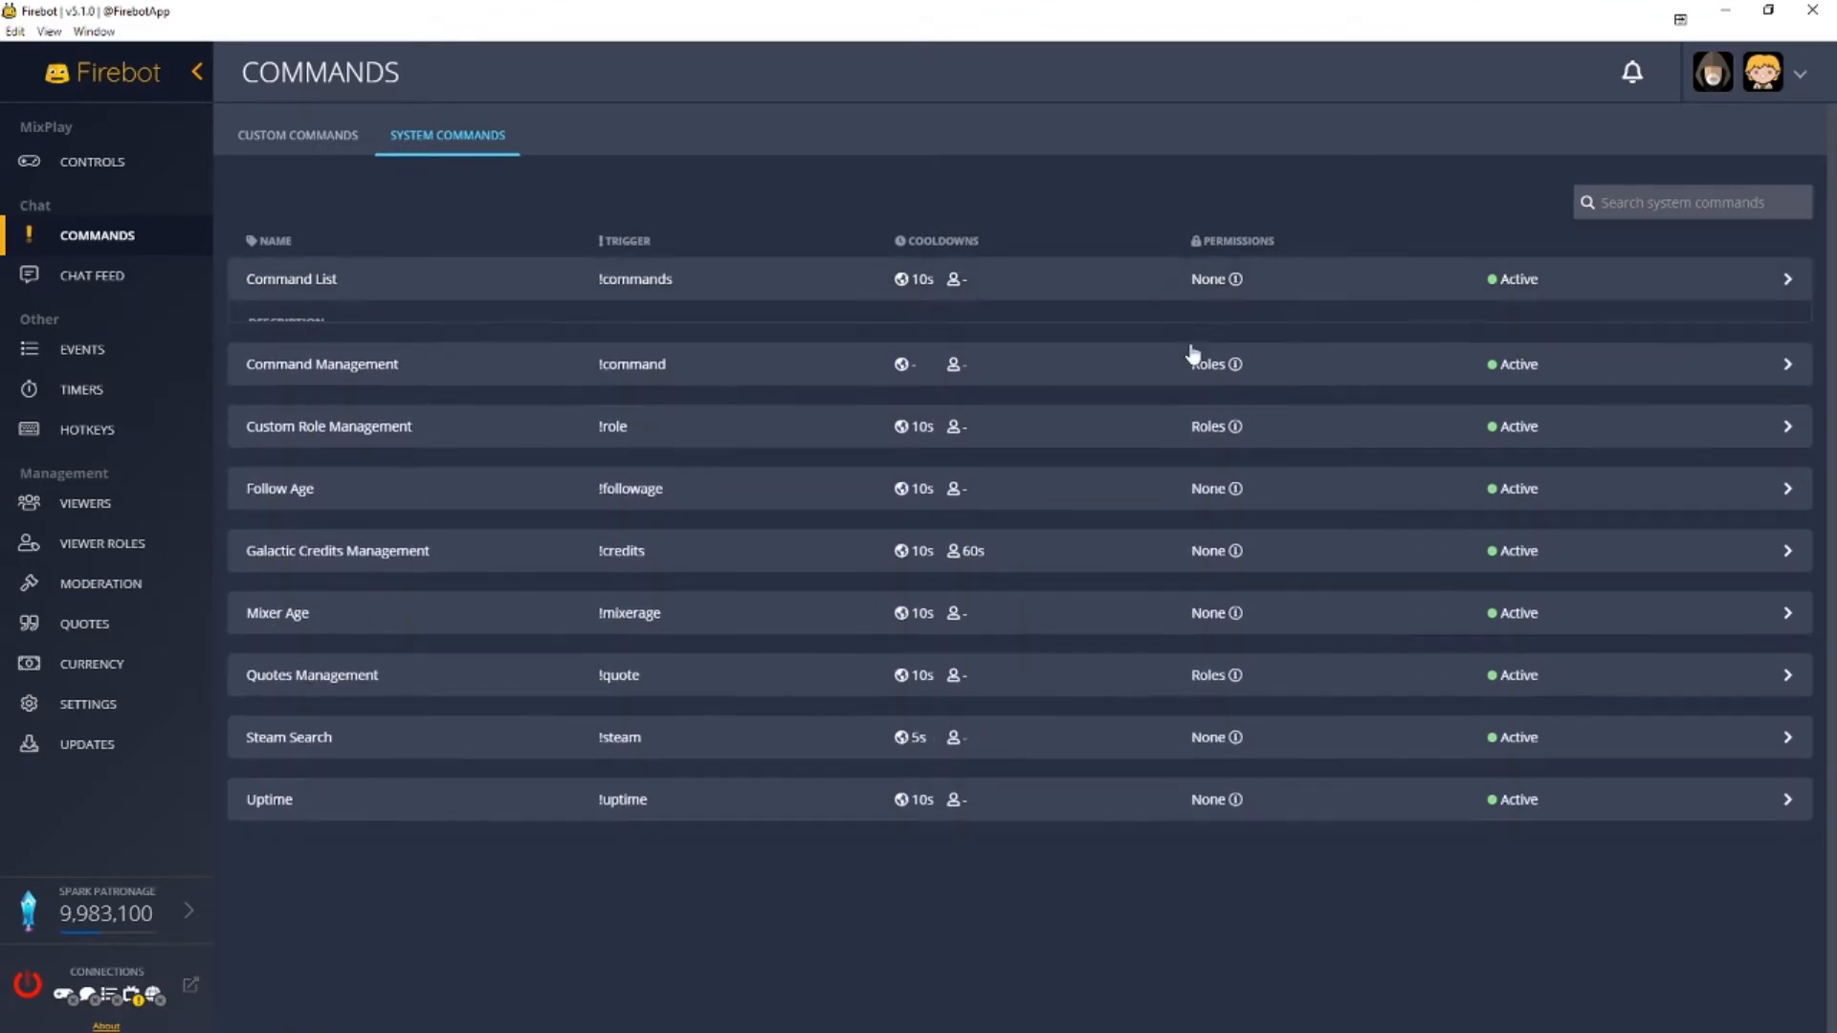
click(473, 362)
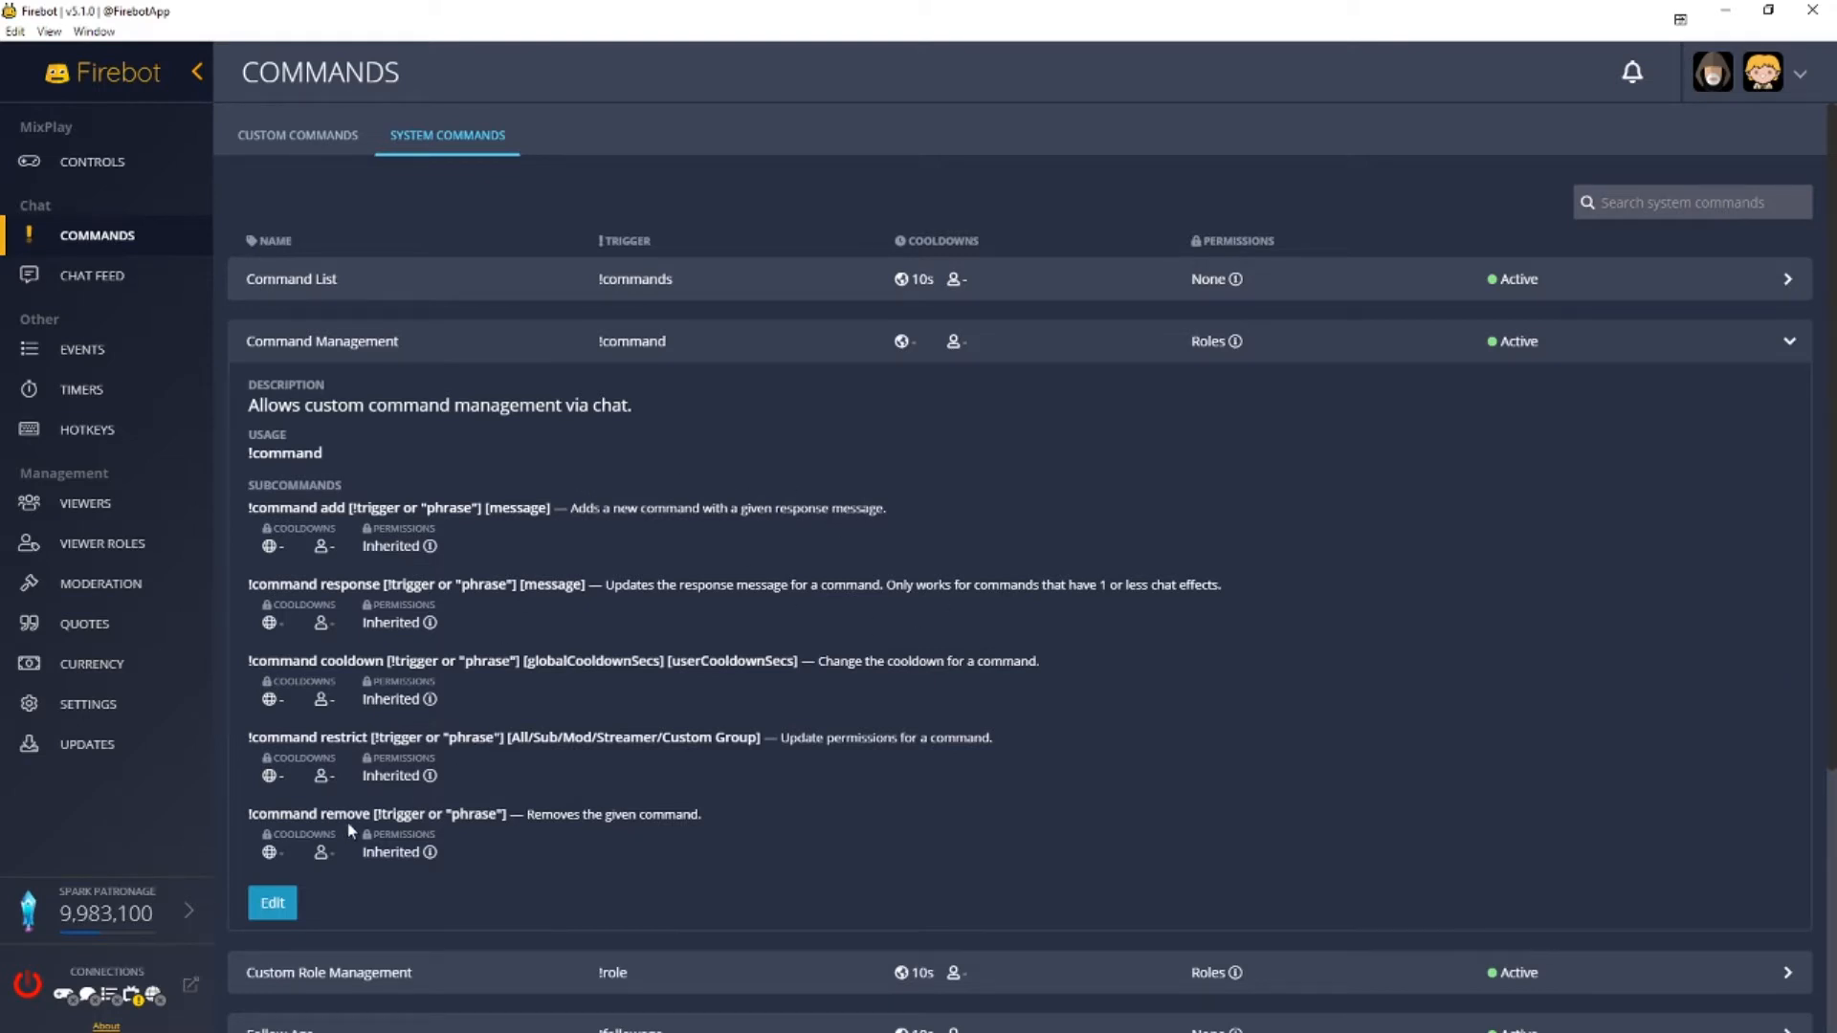
click(1233, 346)
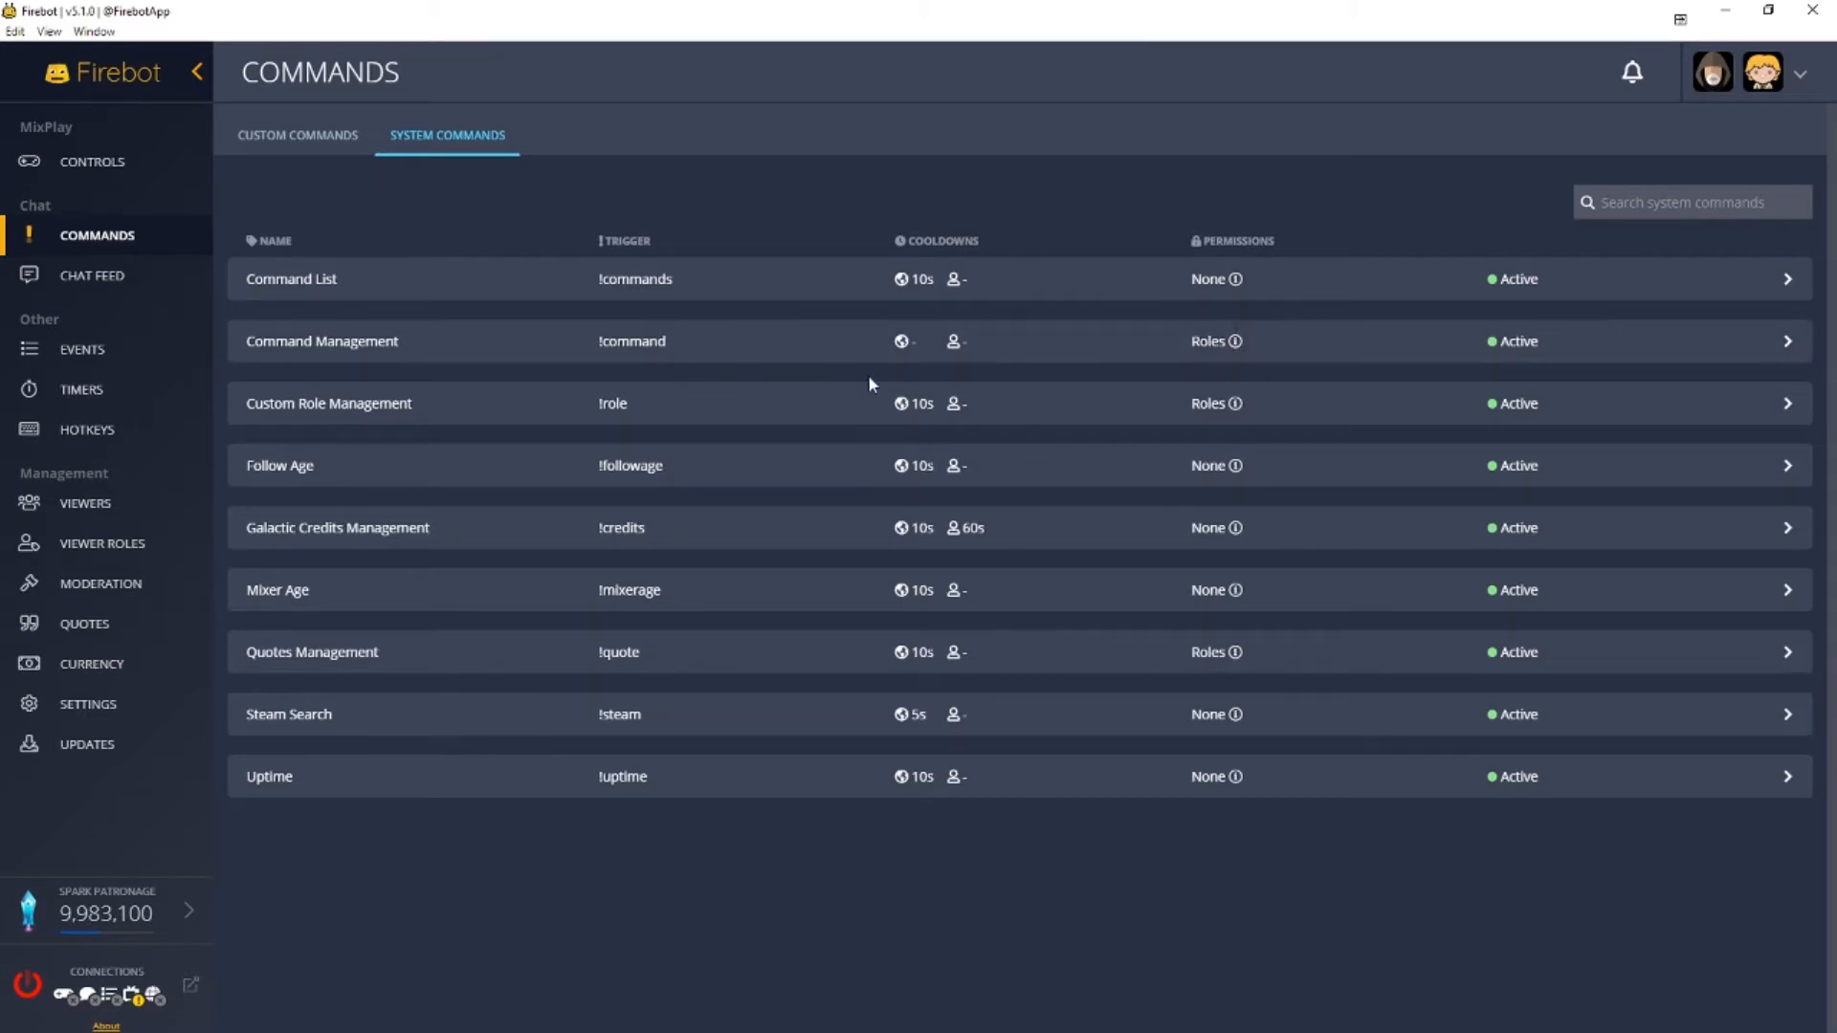
click(782, 413)
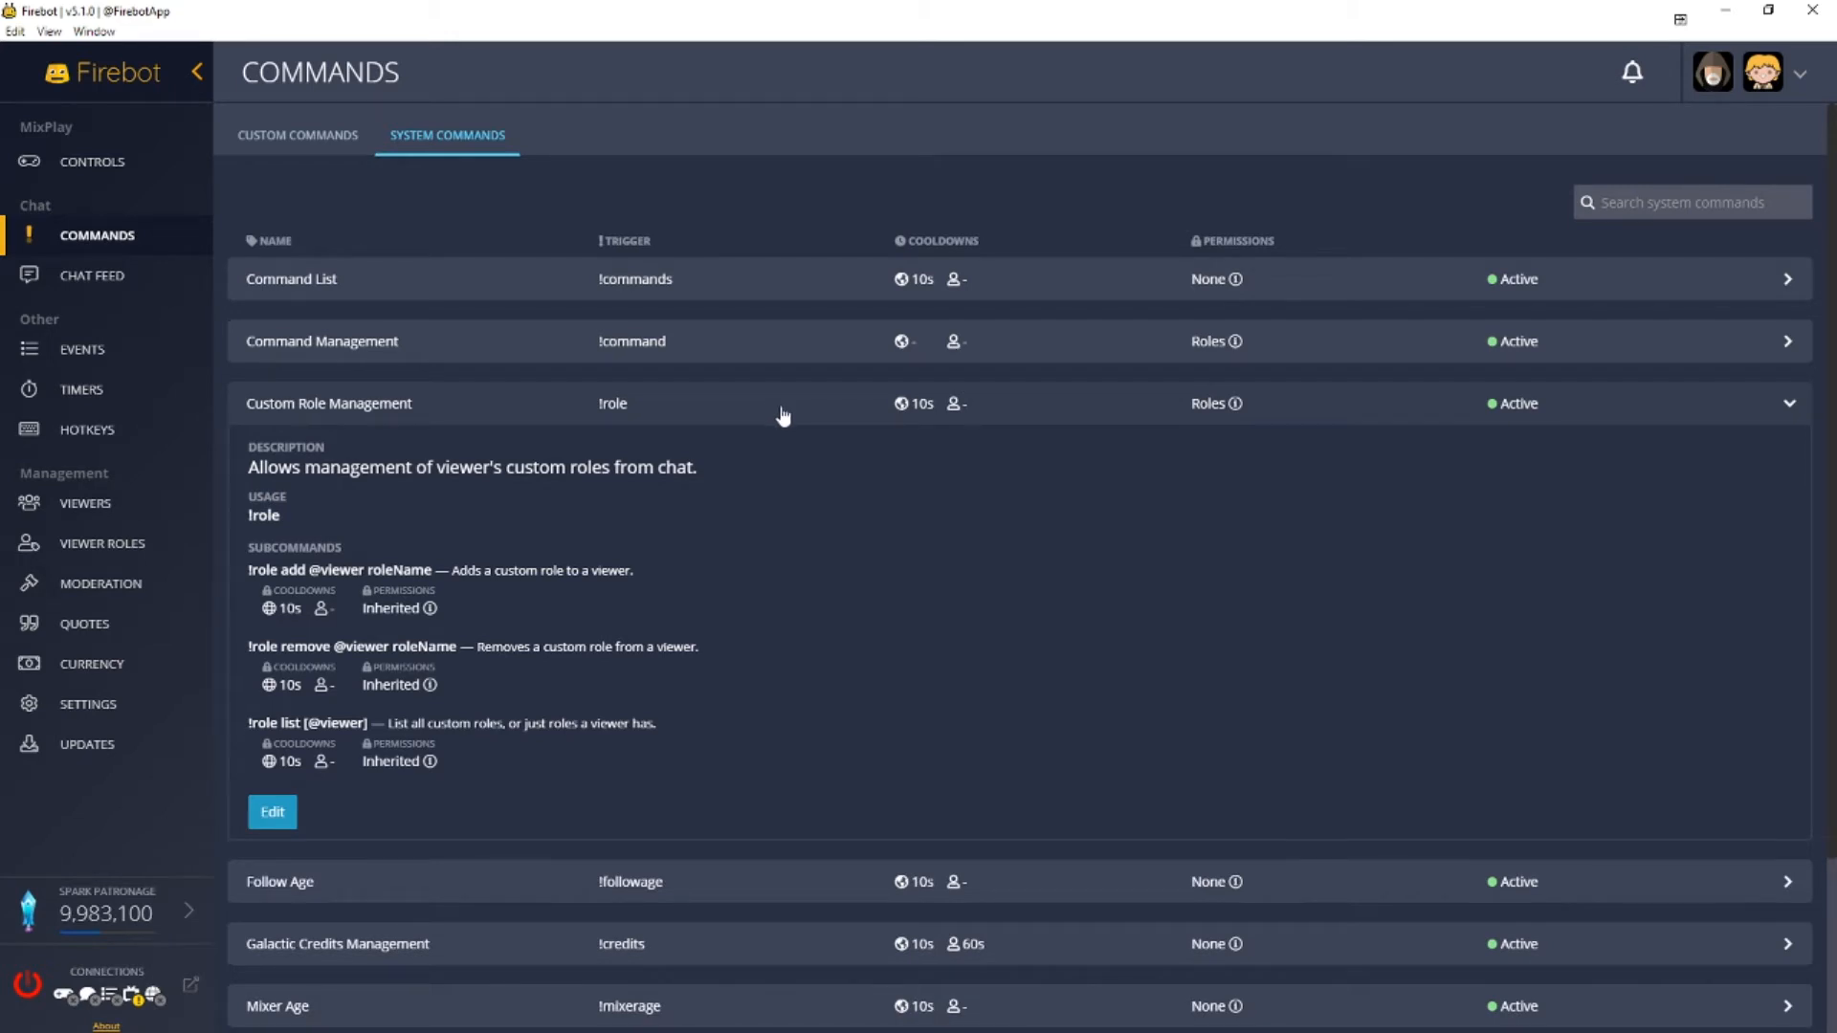
click(784, 414)
click(802, 475)
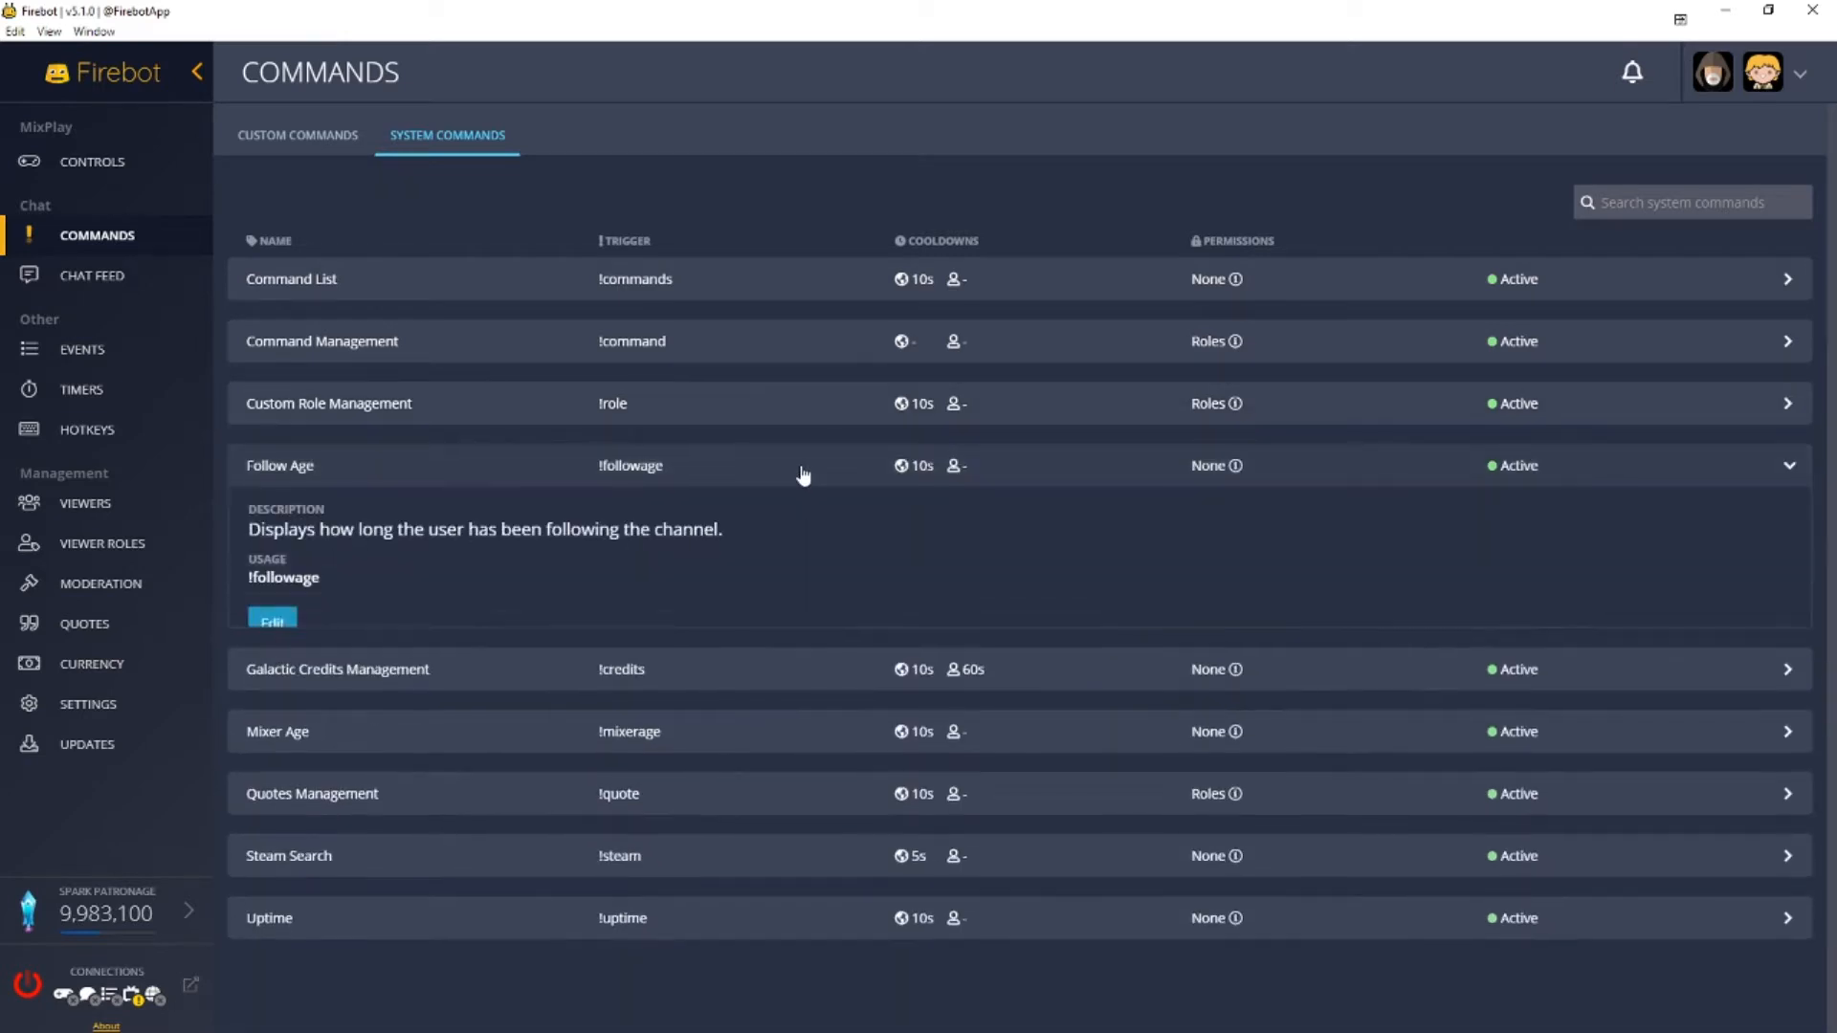
click(802, 475)
Examine the description, subcommands and permissions of the Galactic Credits Management system command
click(774, 534)
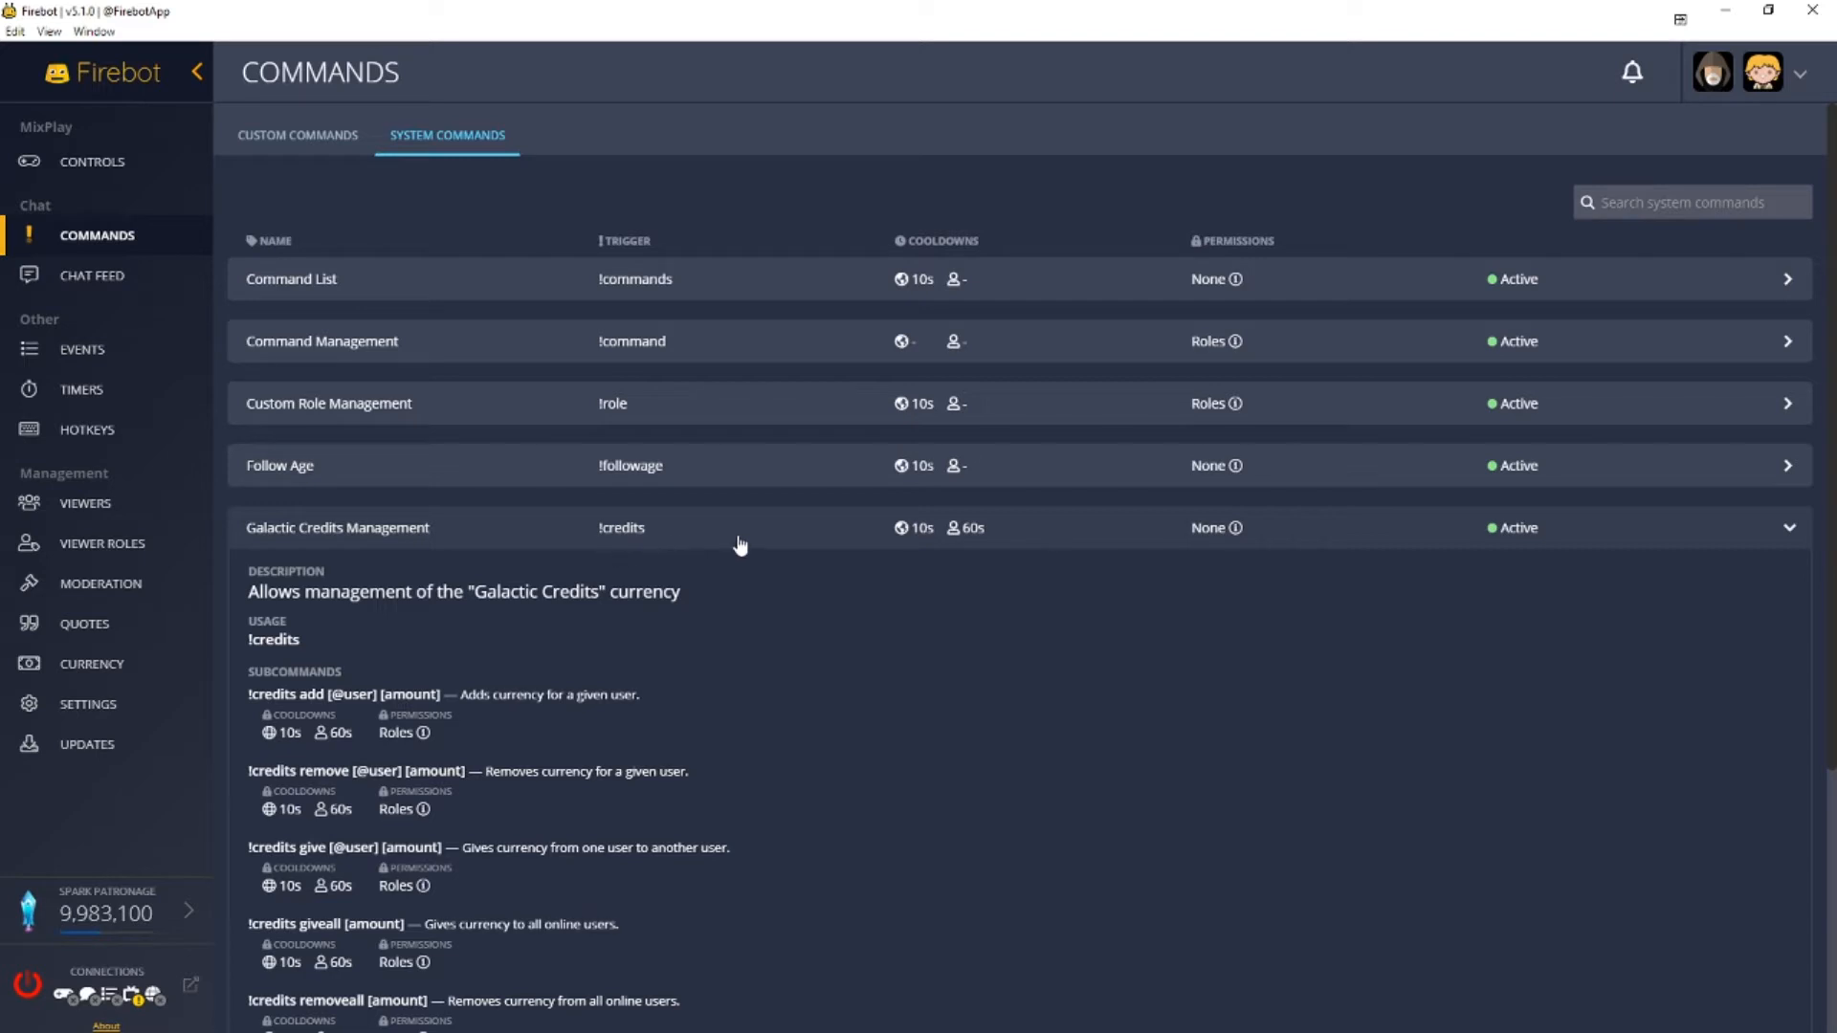
scroll(740, 546, down, 3)
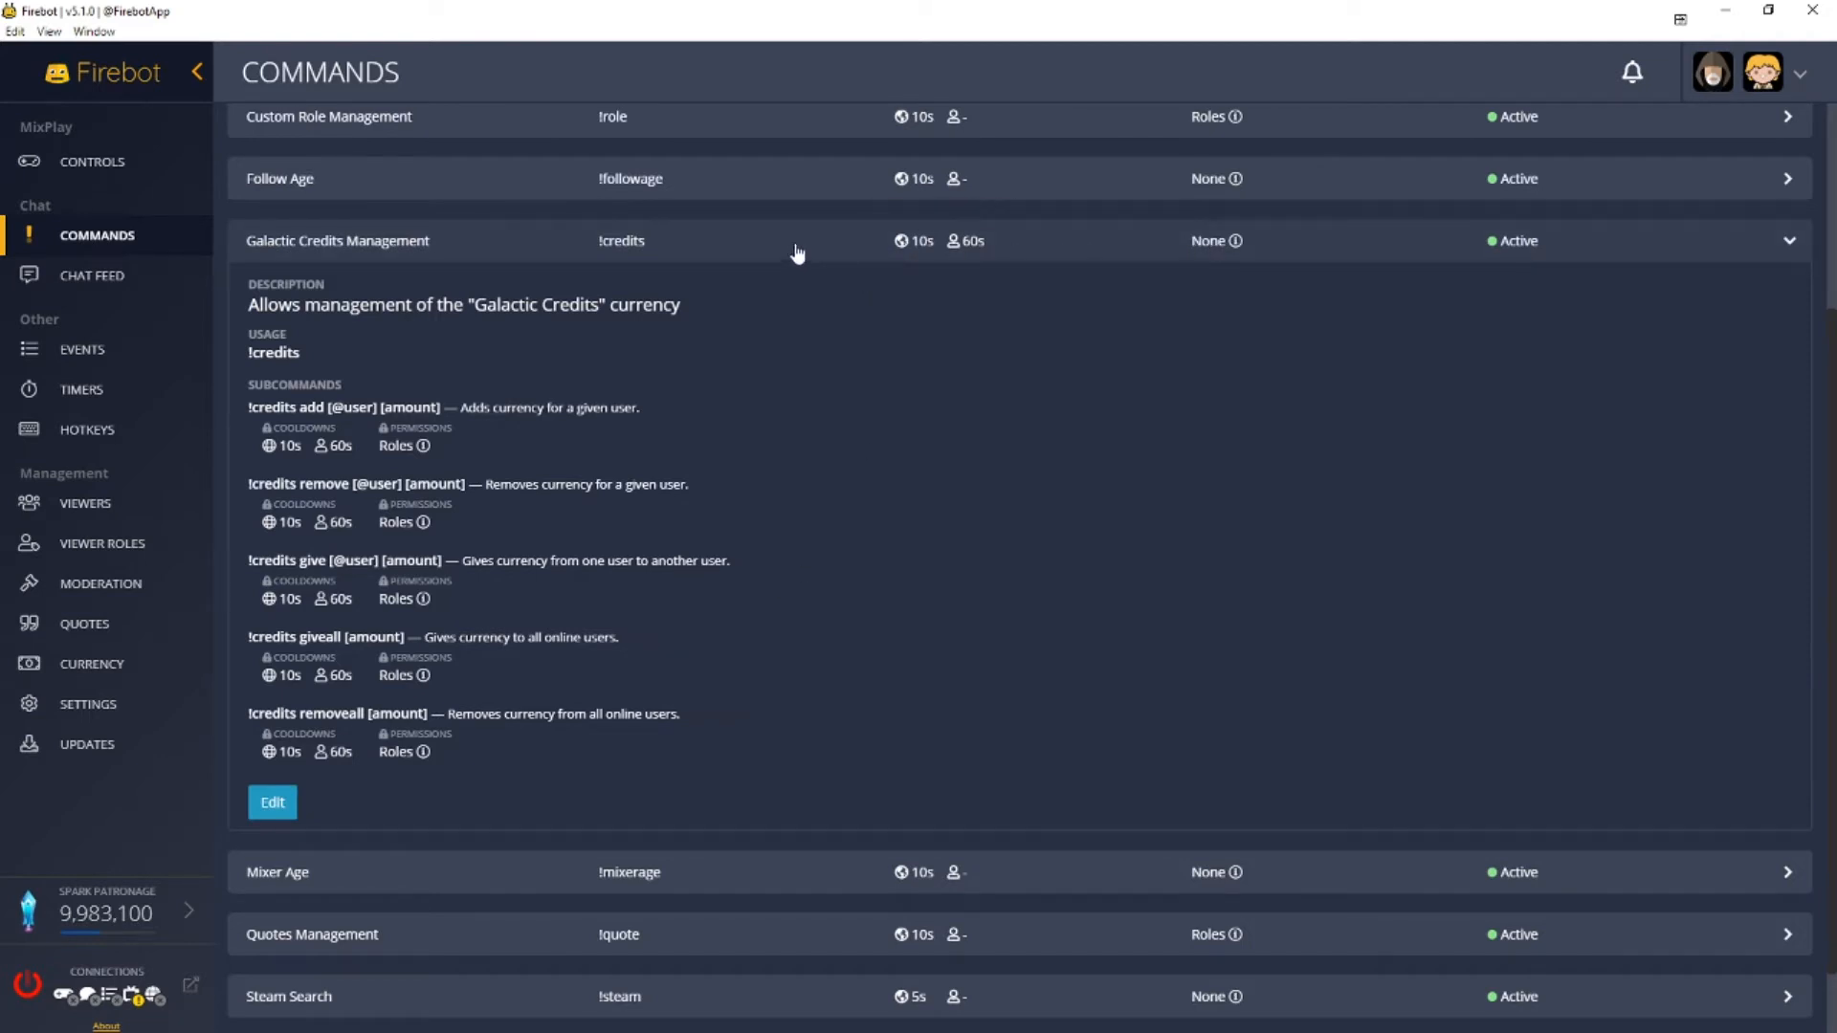
mouse_move(1231, 245)
click(1240, 251)
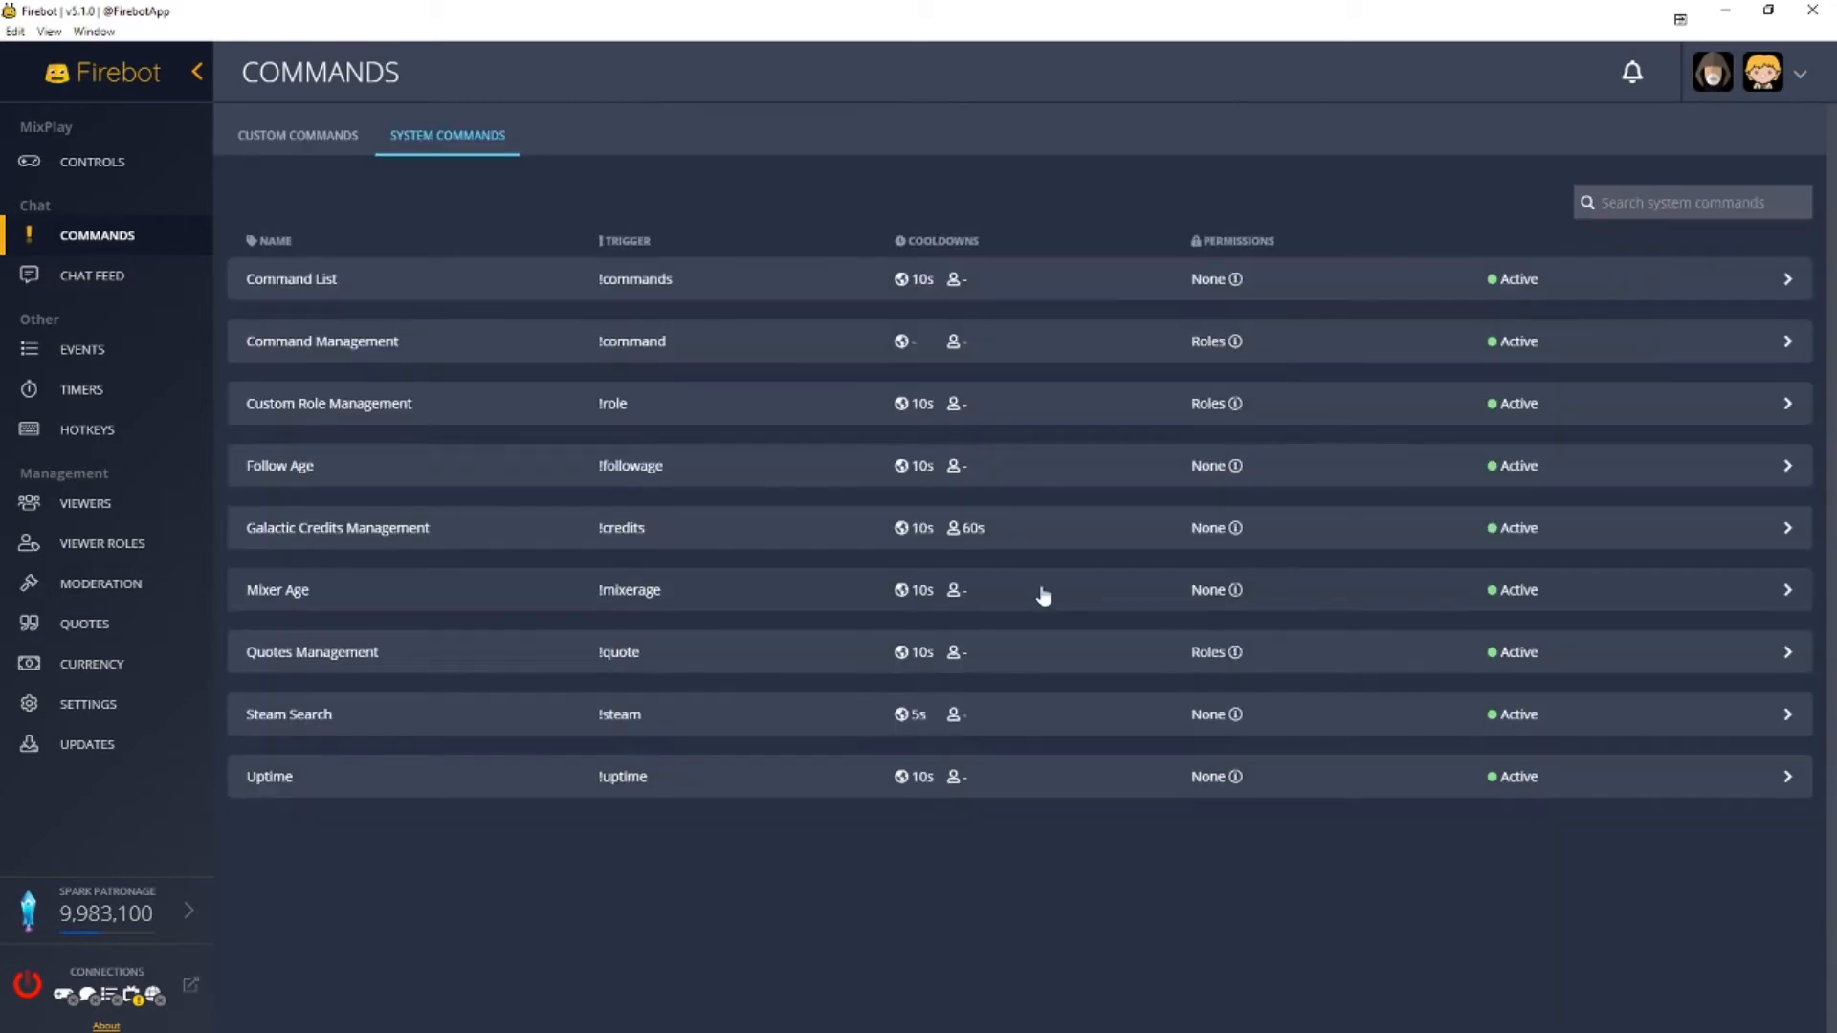
Review the details of the Mixer Age, Quotes Management, Steam Search and Uptime system commands
click(1043, 595)
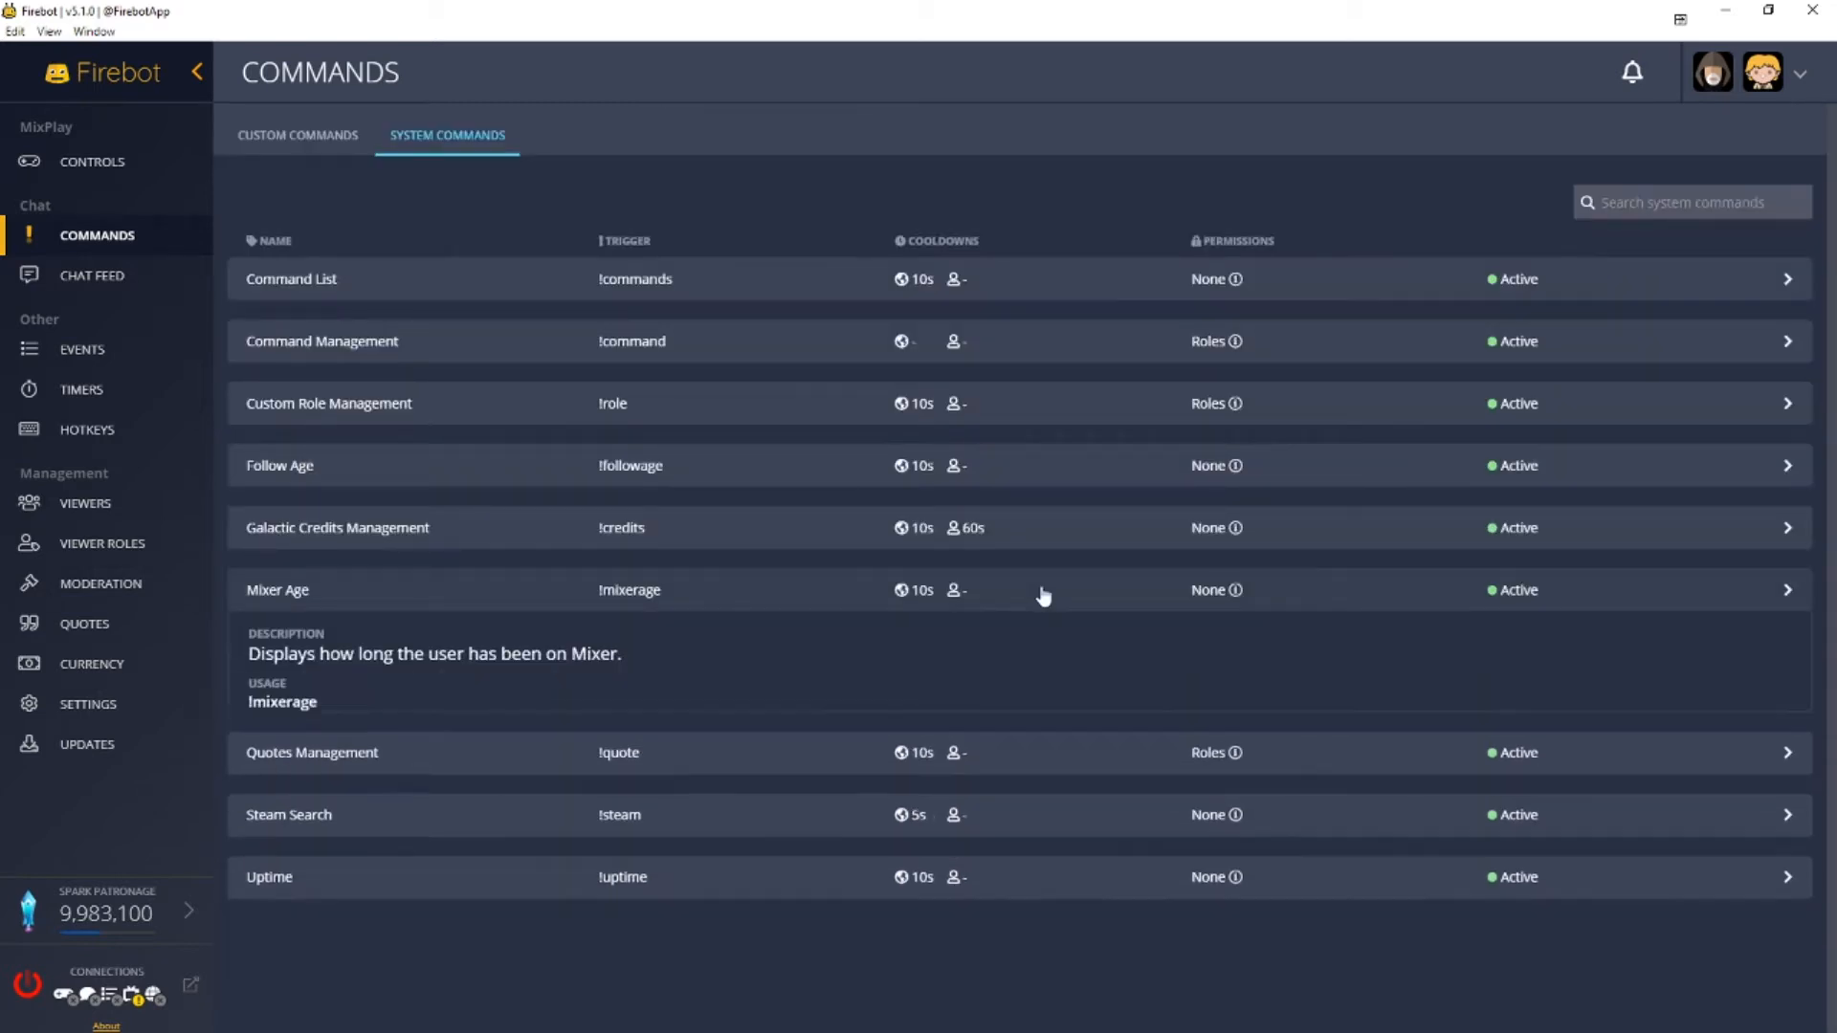
click(1044, 595)
click(748, 660)
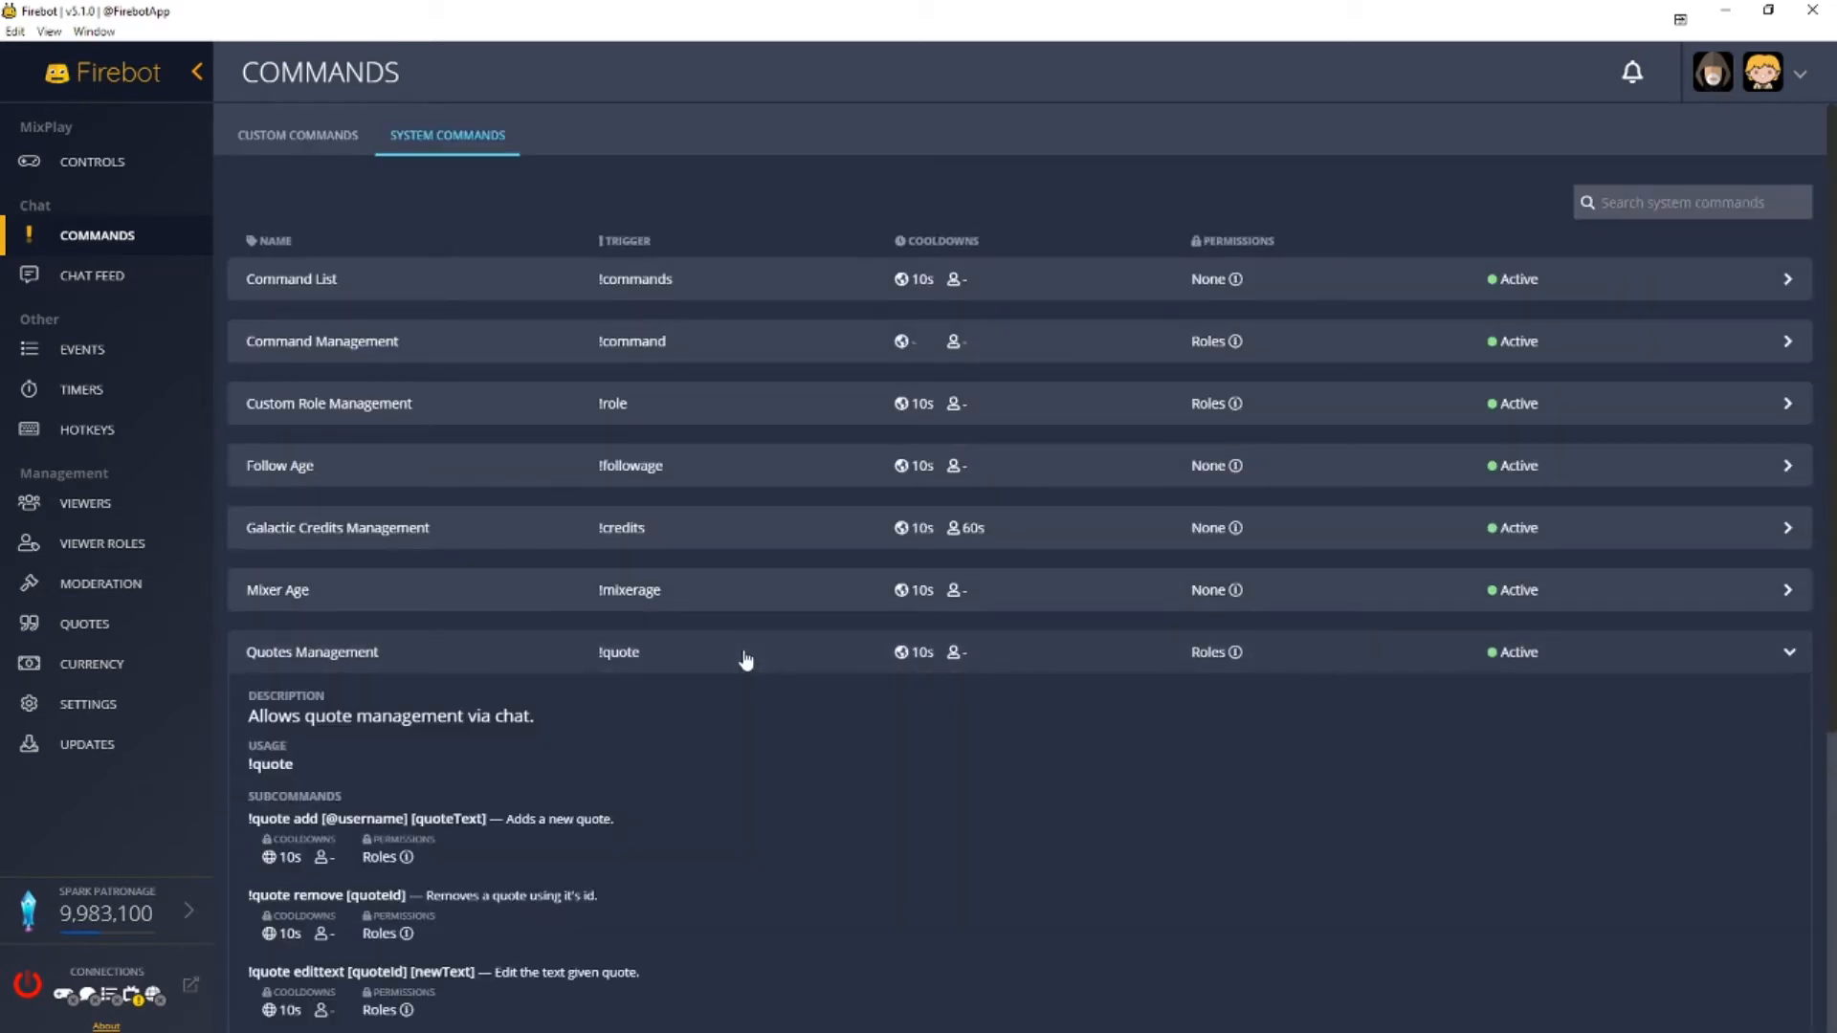
scroll(750, 641, down, 4)
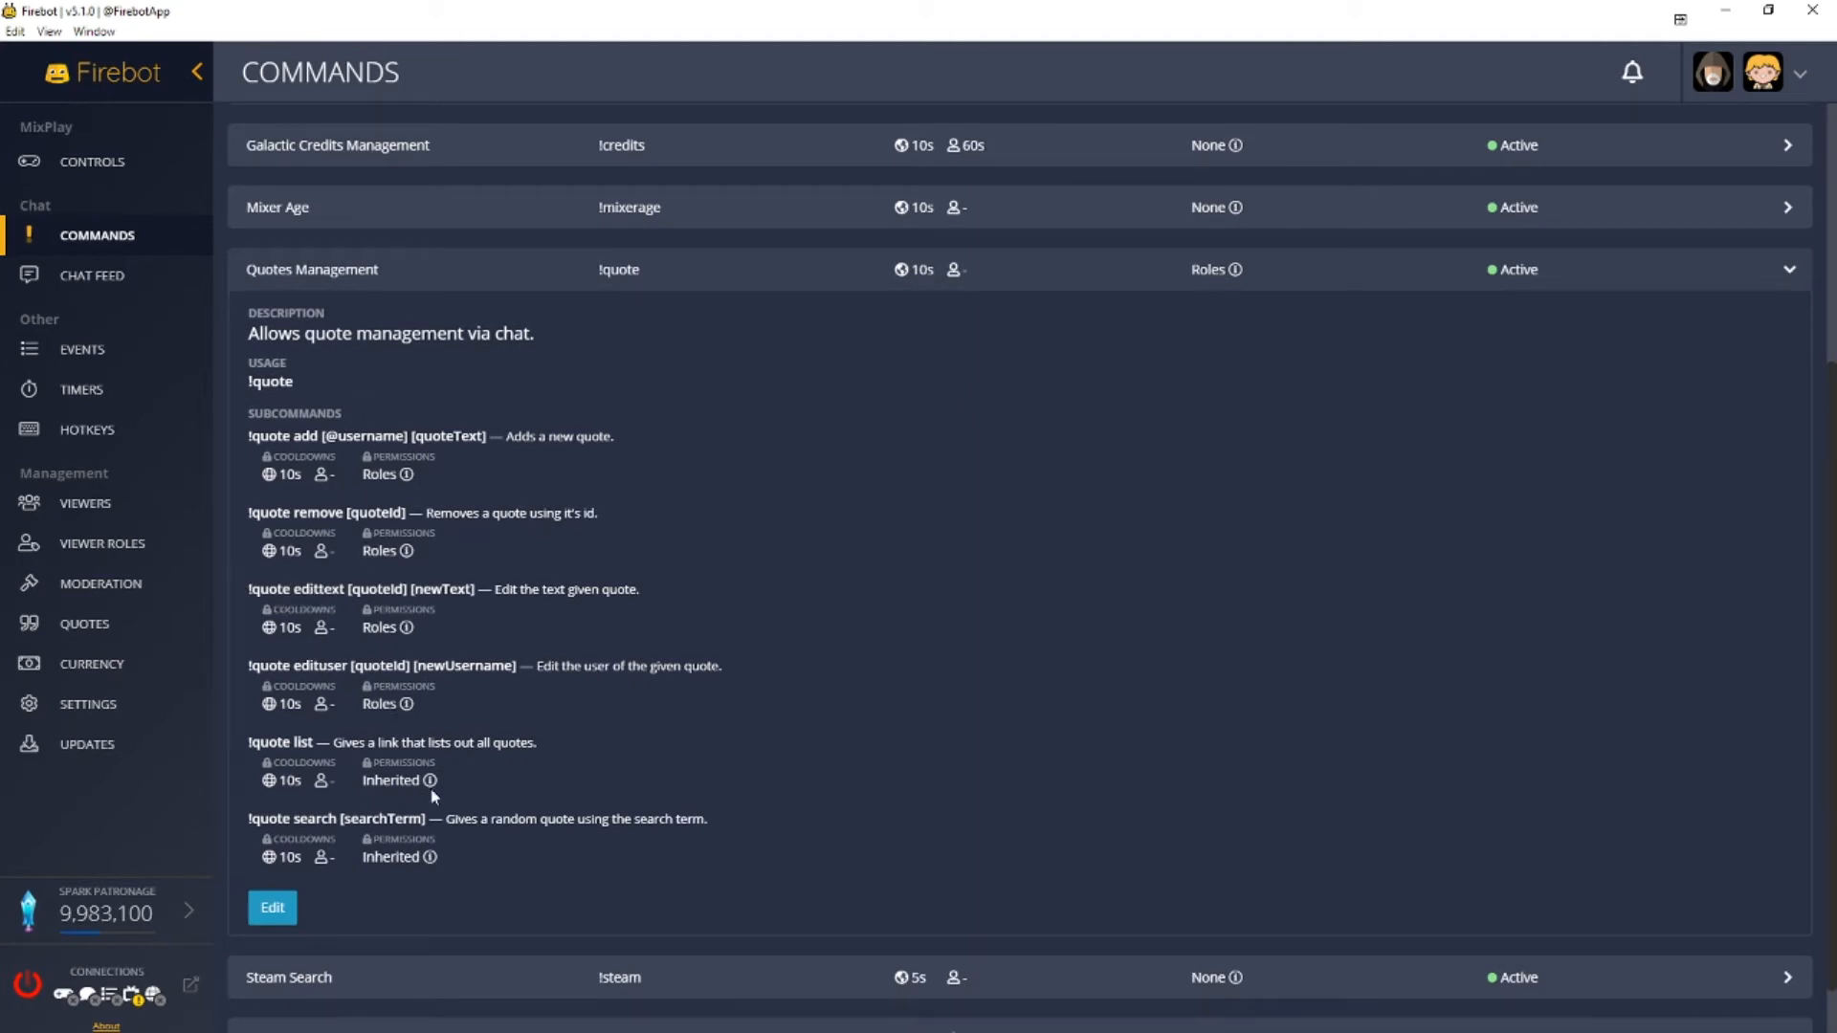
click(746, 278)
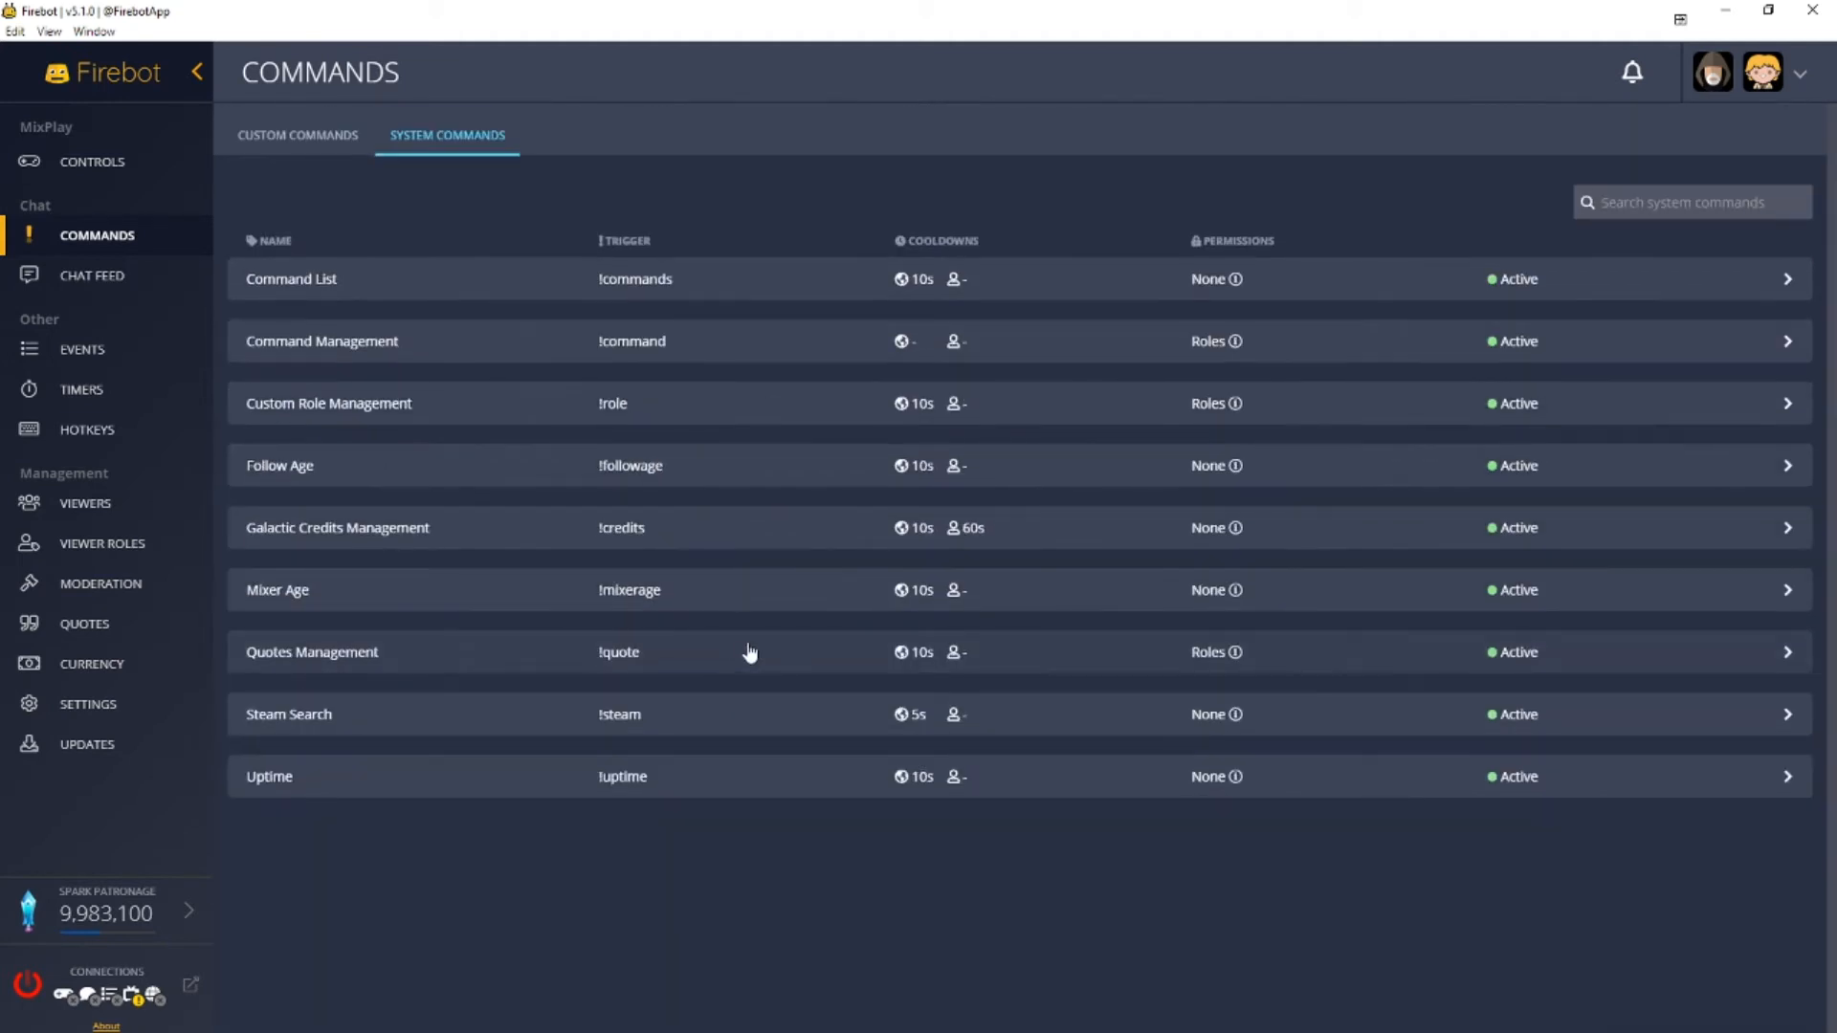
click(723, 724)
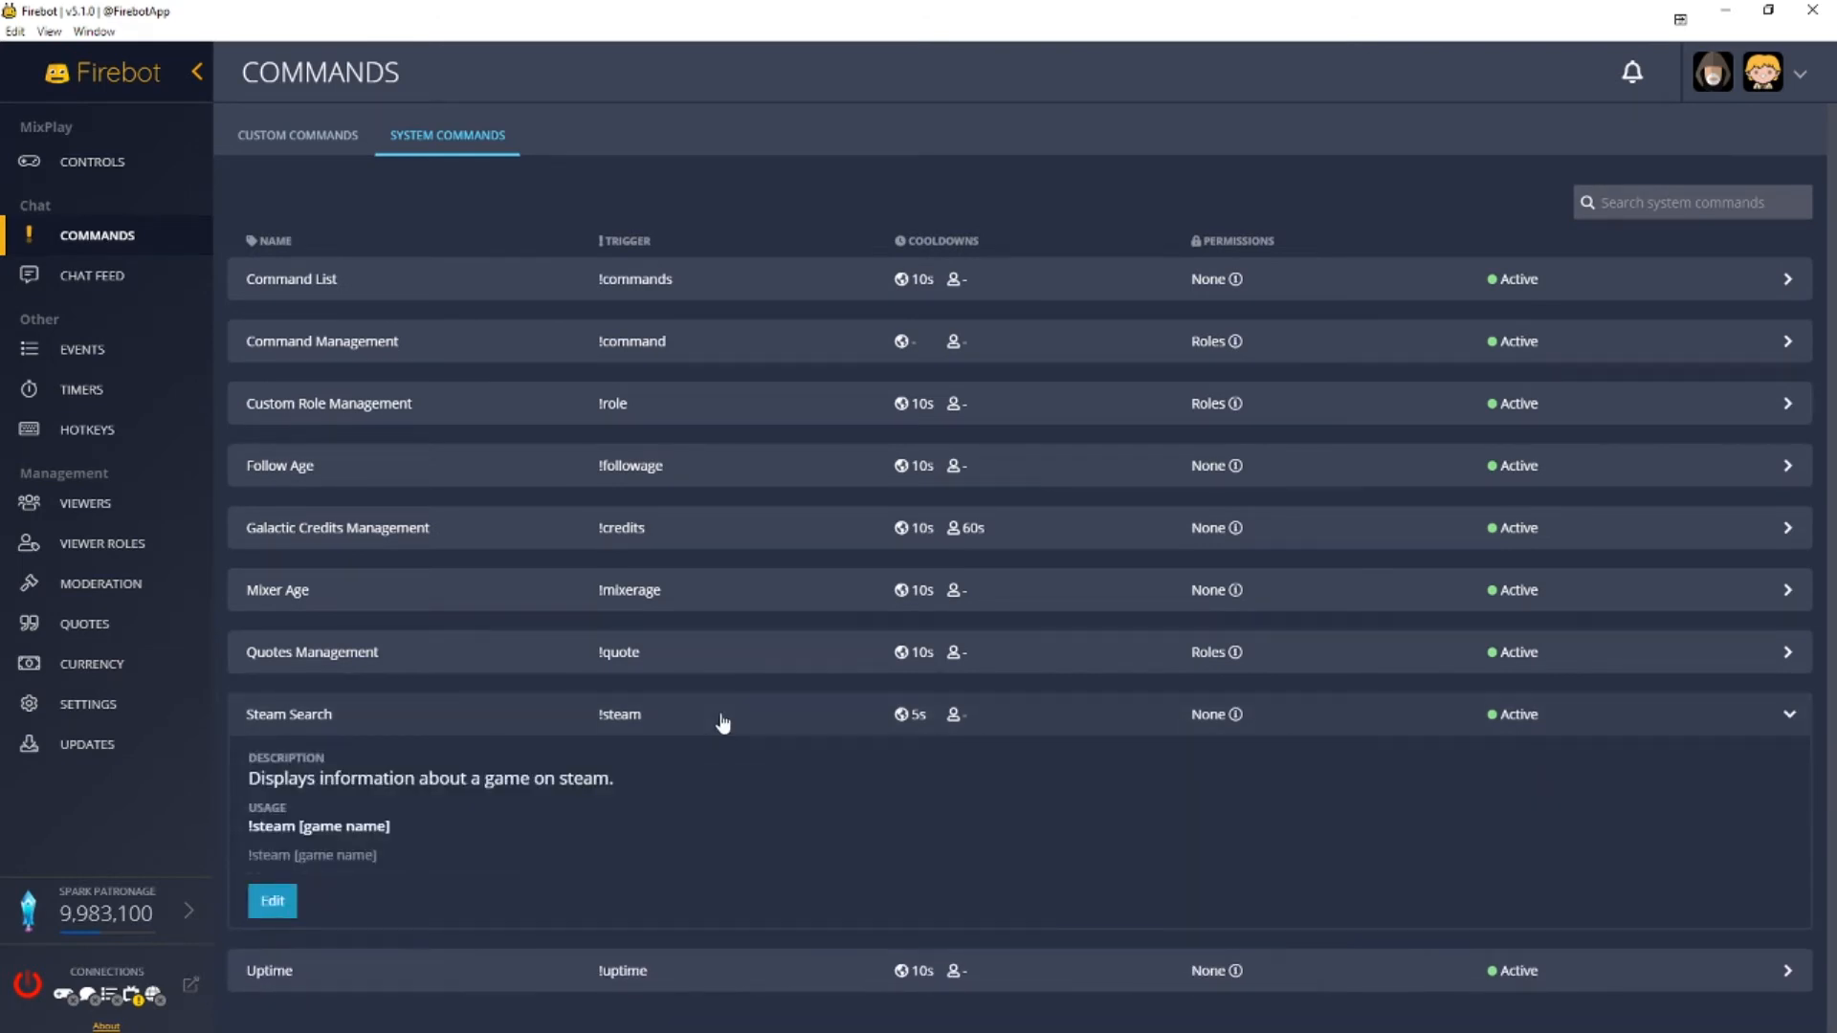
click(724, 780)
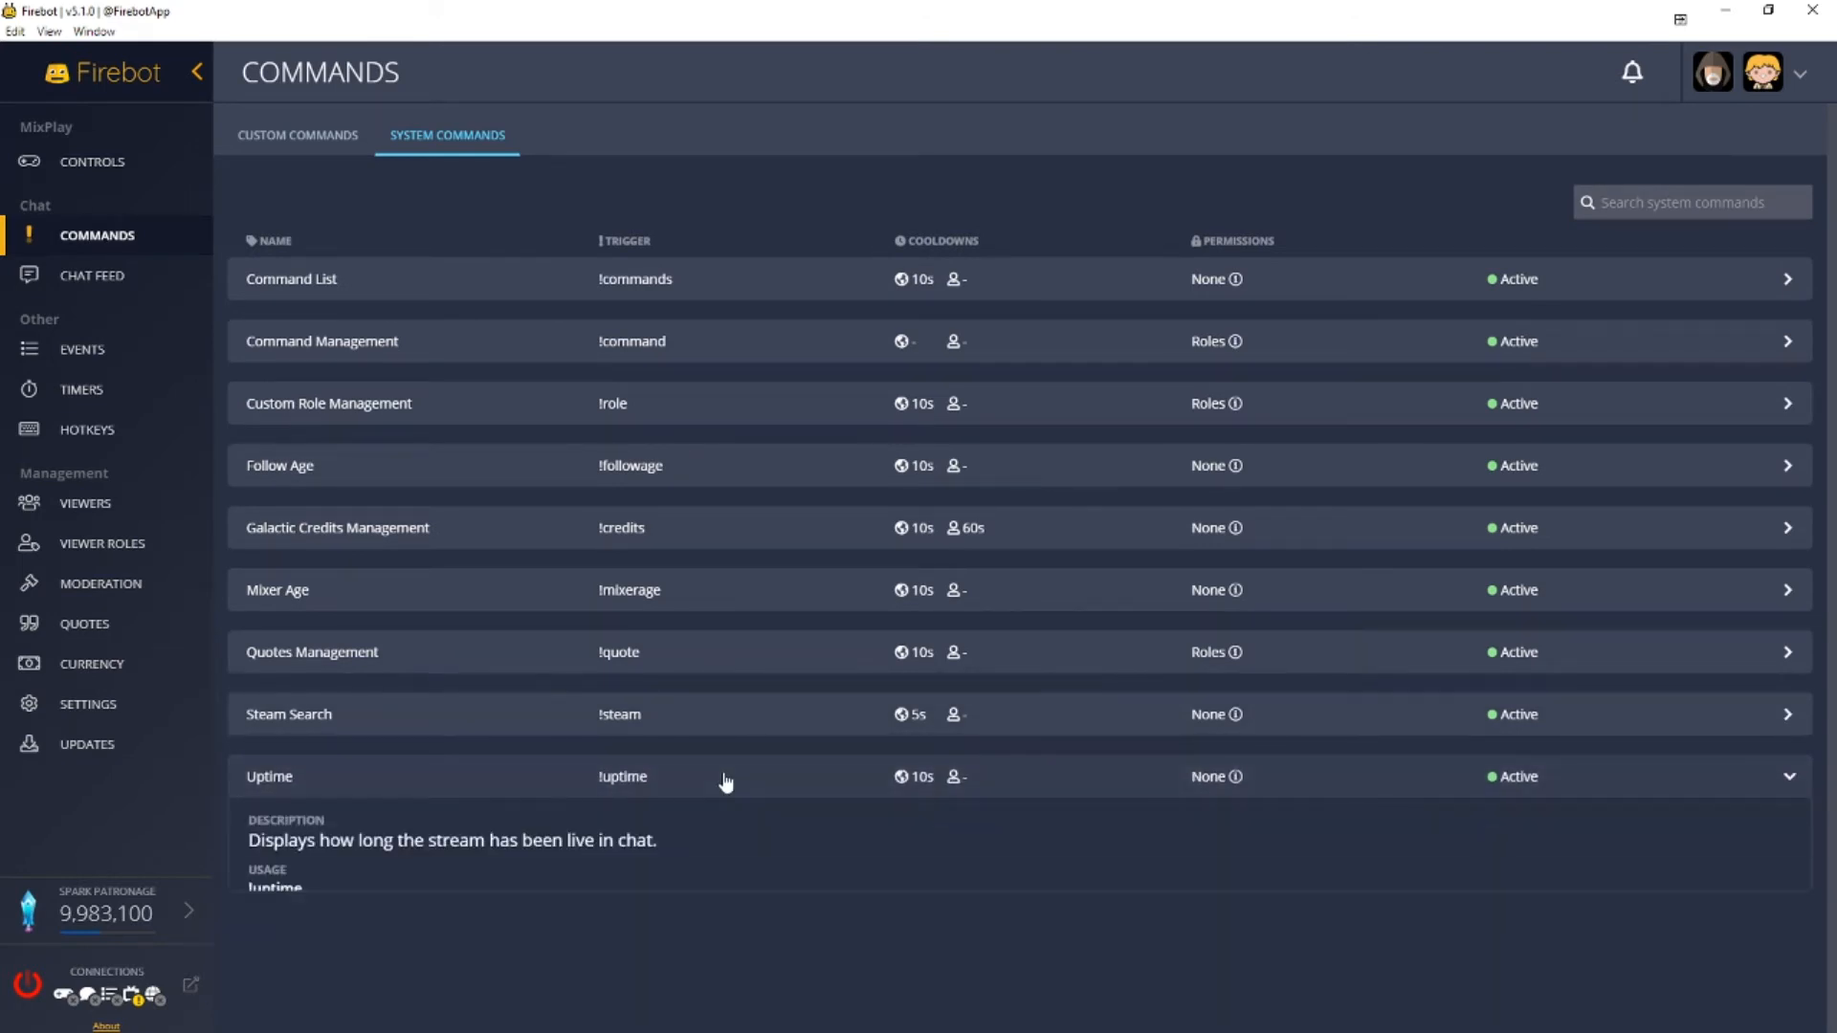
click(726, 780)
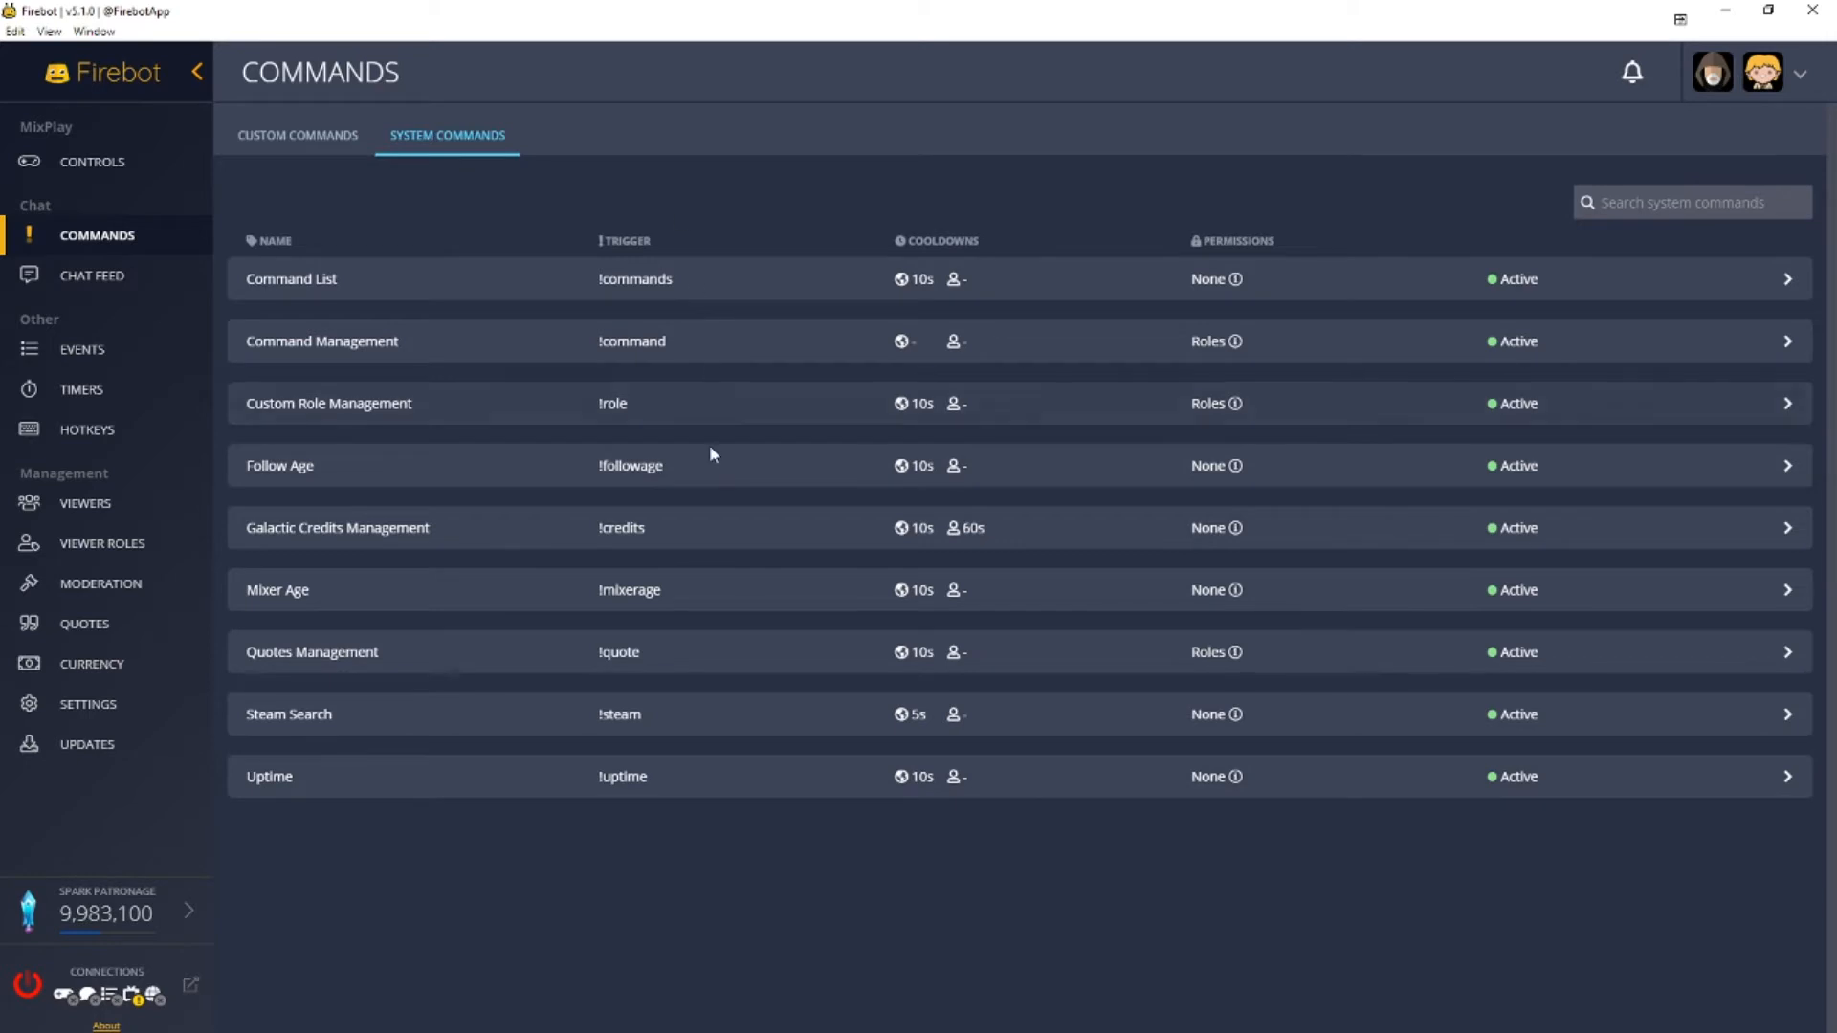
Look again at the subcommands for adding, removing and giving currency under Galactic Credits Management
click(713, 538)
scroll(305, 615, down, 2)
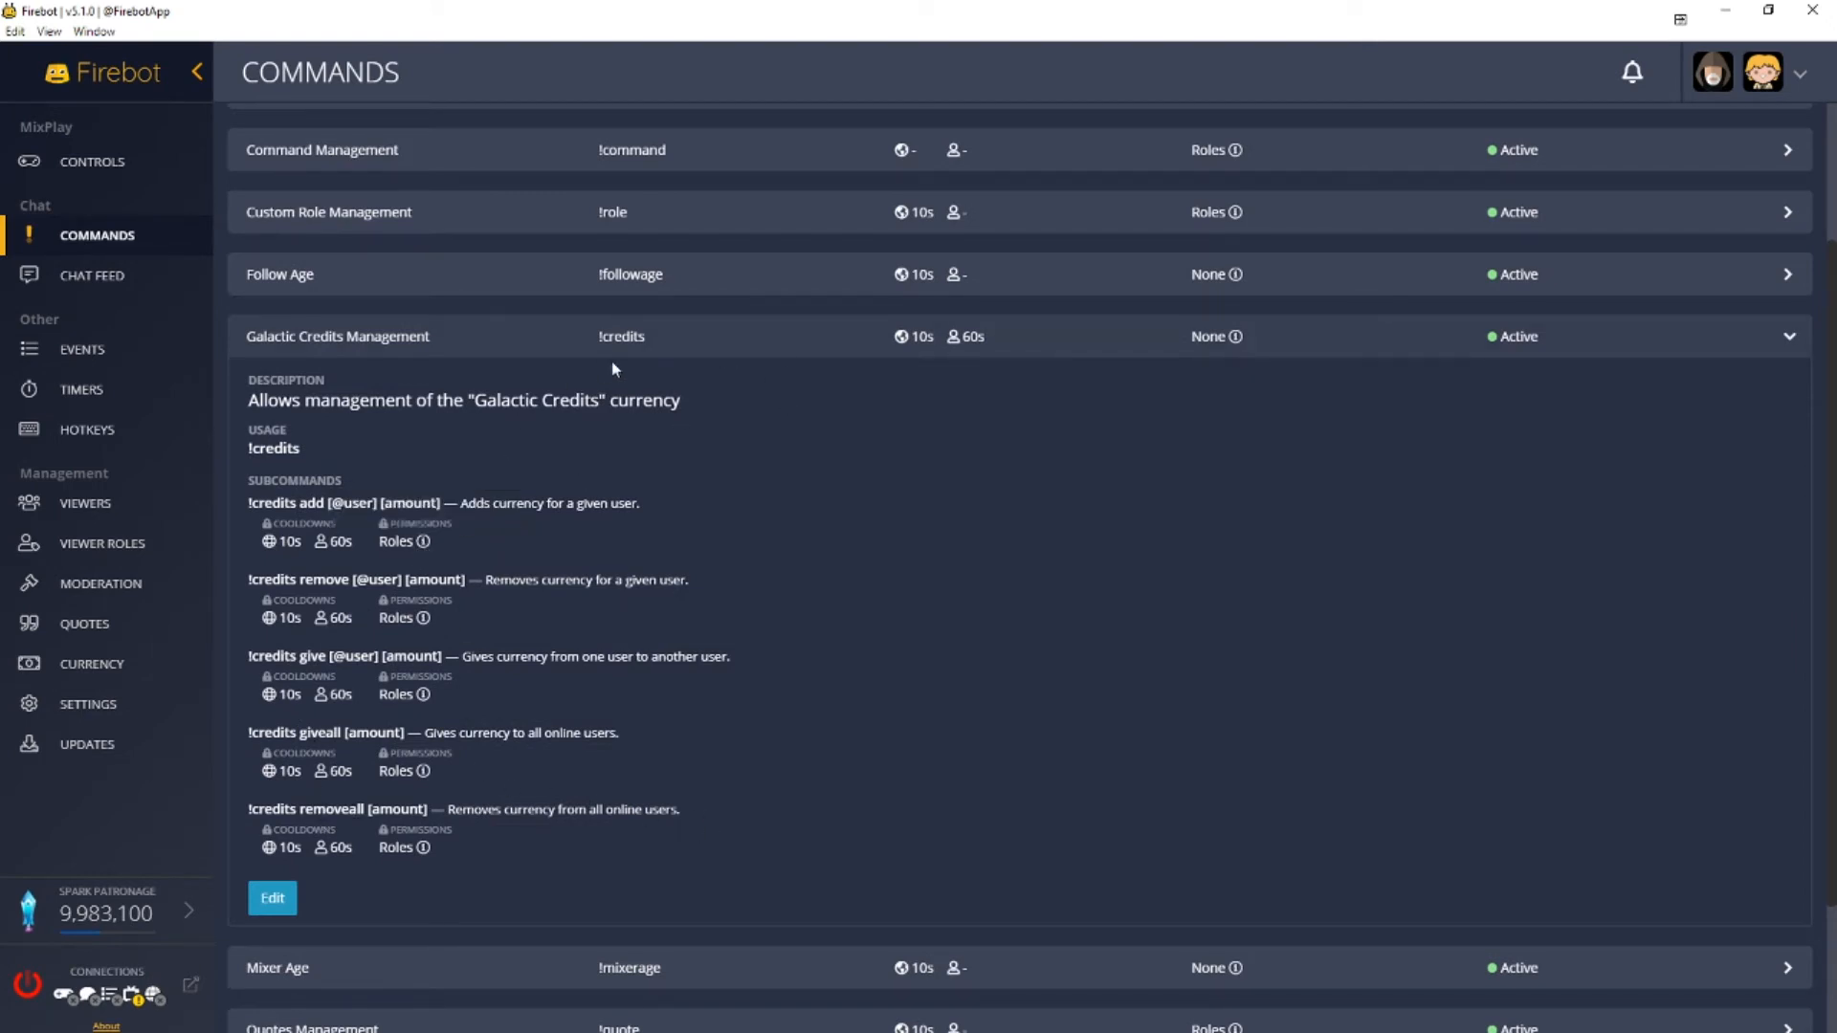
click(699, 342)
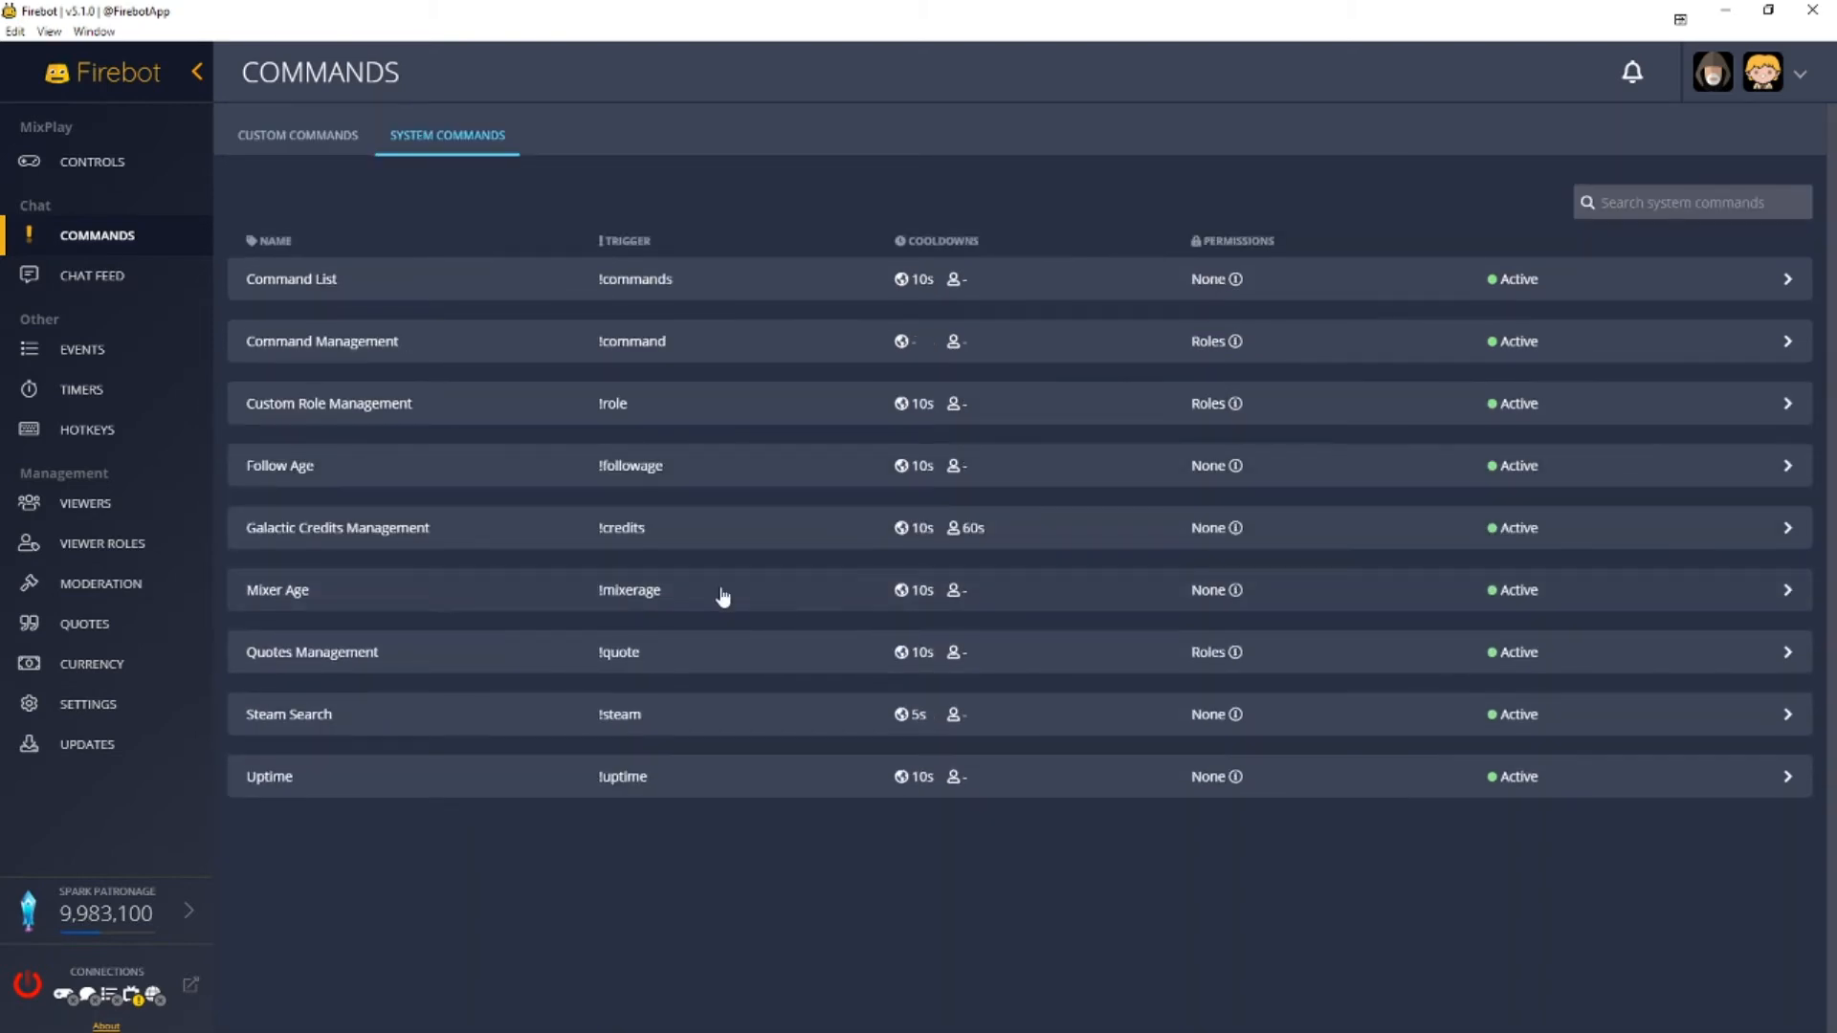
click(724, 595)
click(710, 541)
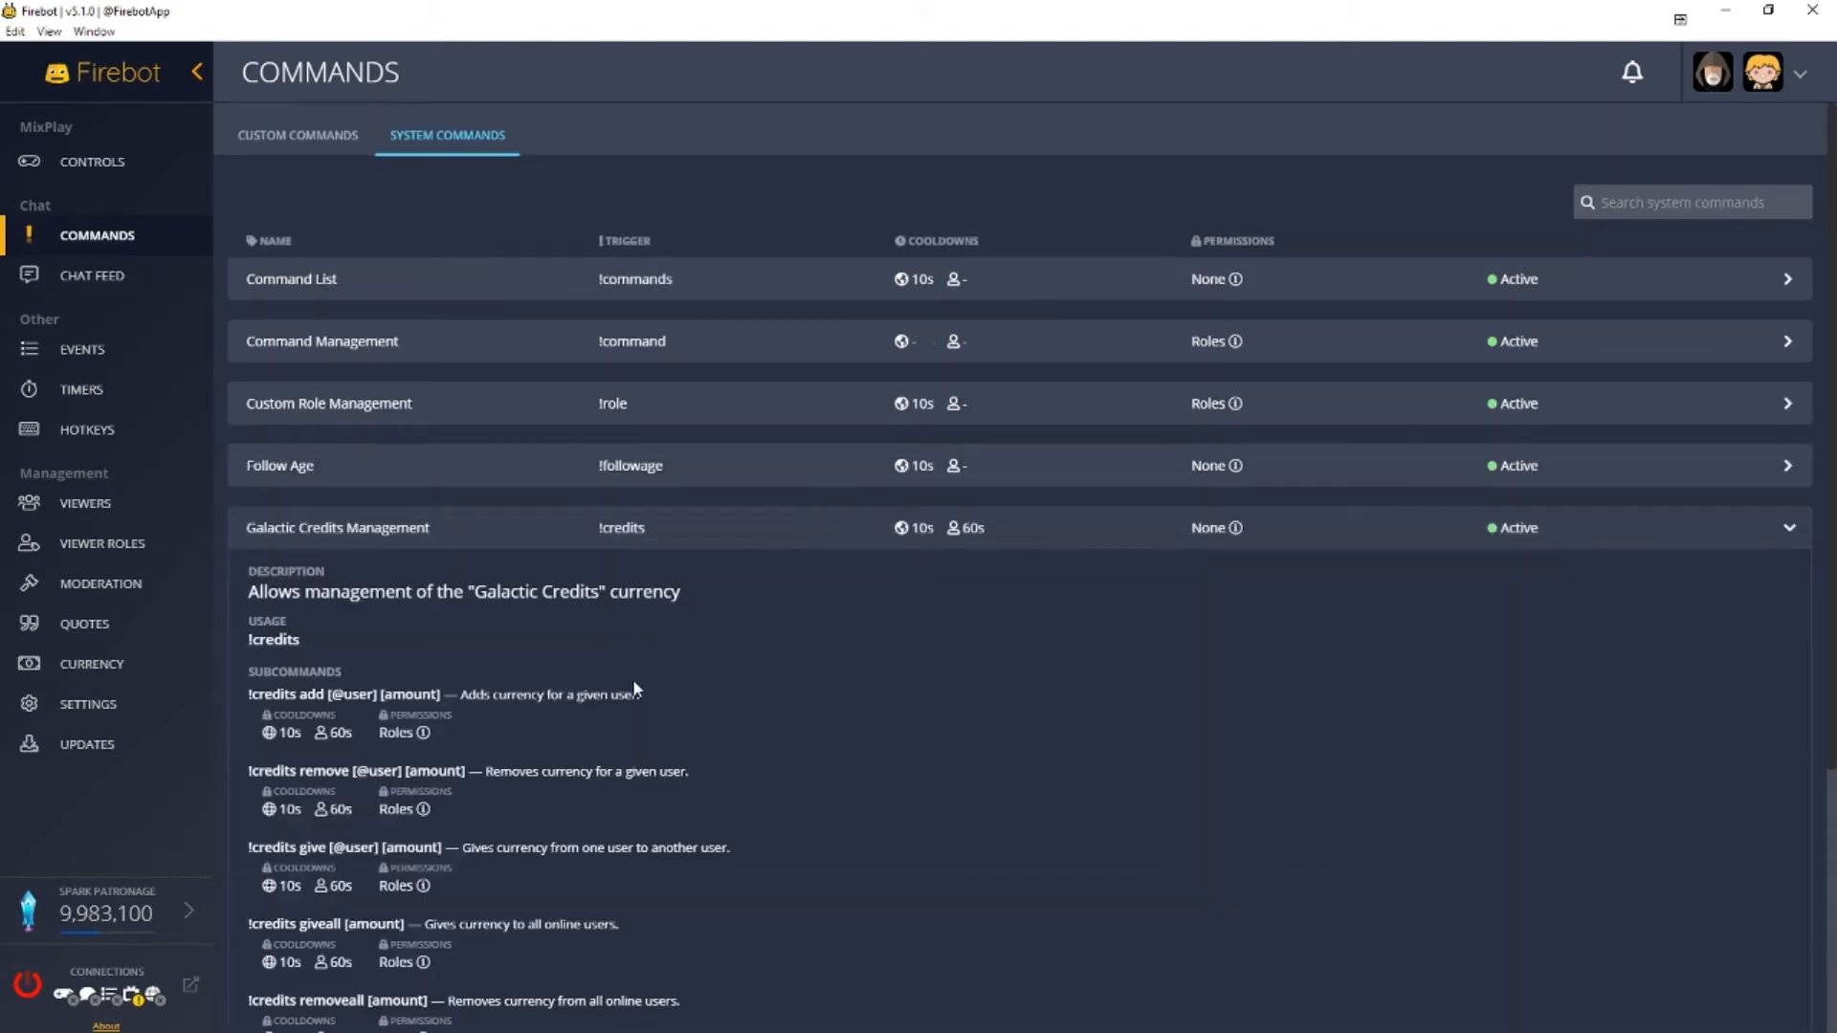
scroll(635, 675, down, 3)
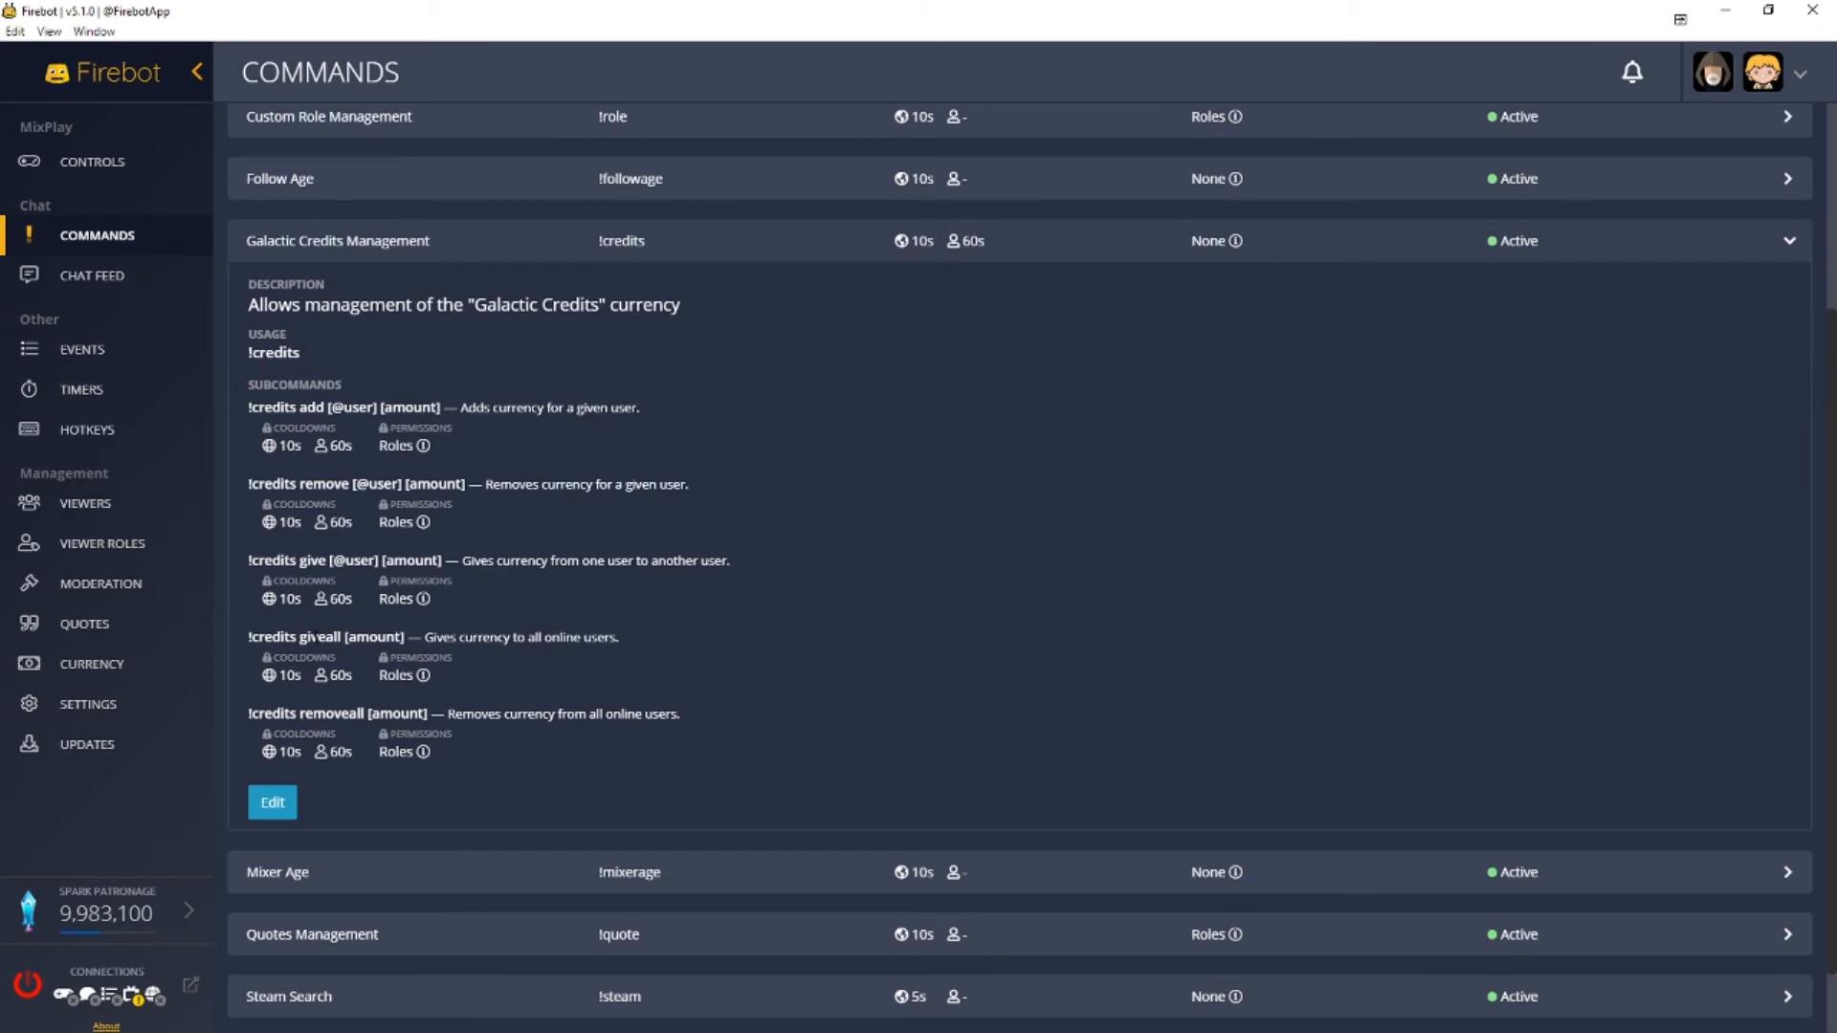
click(775, 252)
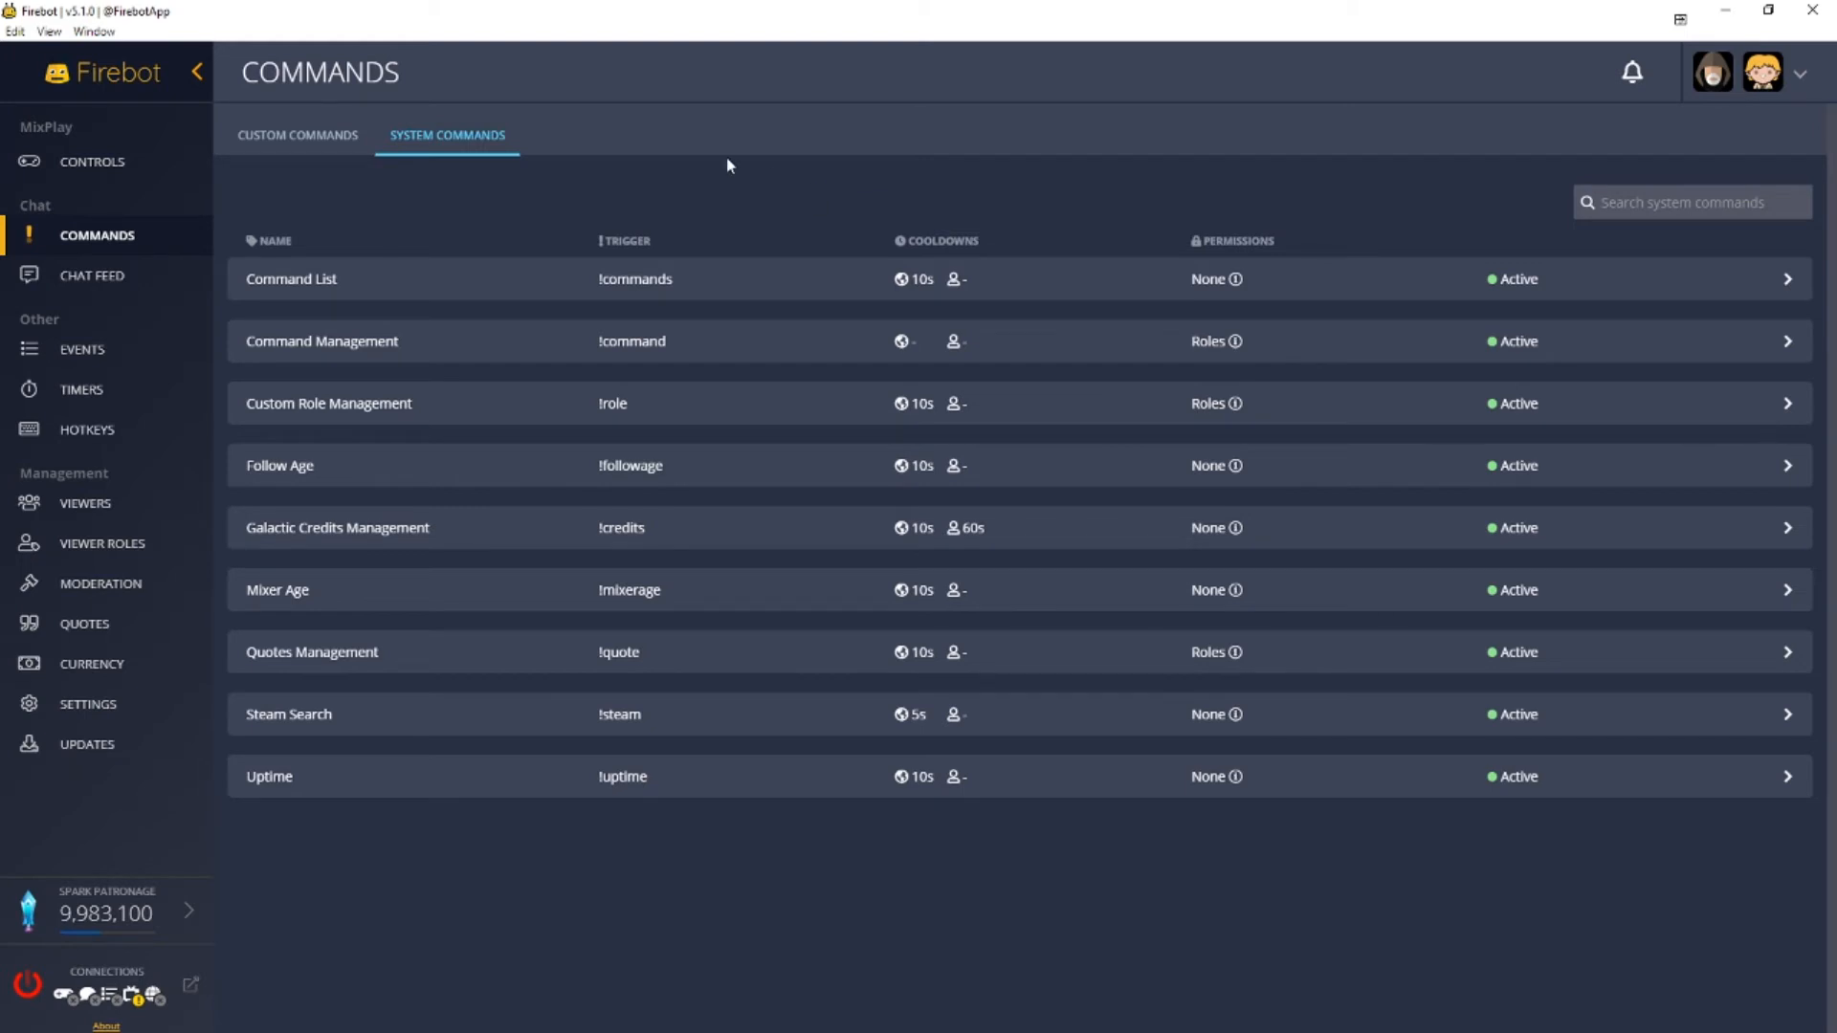
Start a new custom command with the trigger !Test, enabling Auto Delete Trigger and Scan Whole Message
click(367, 134)
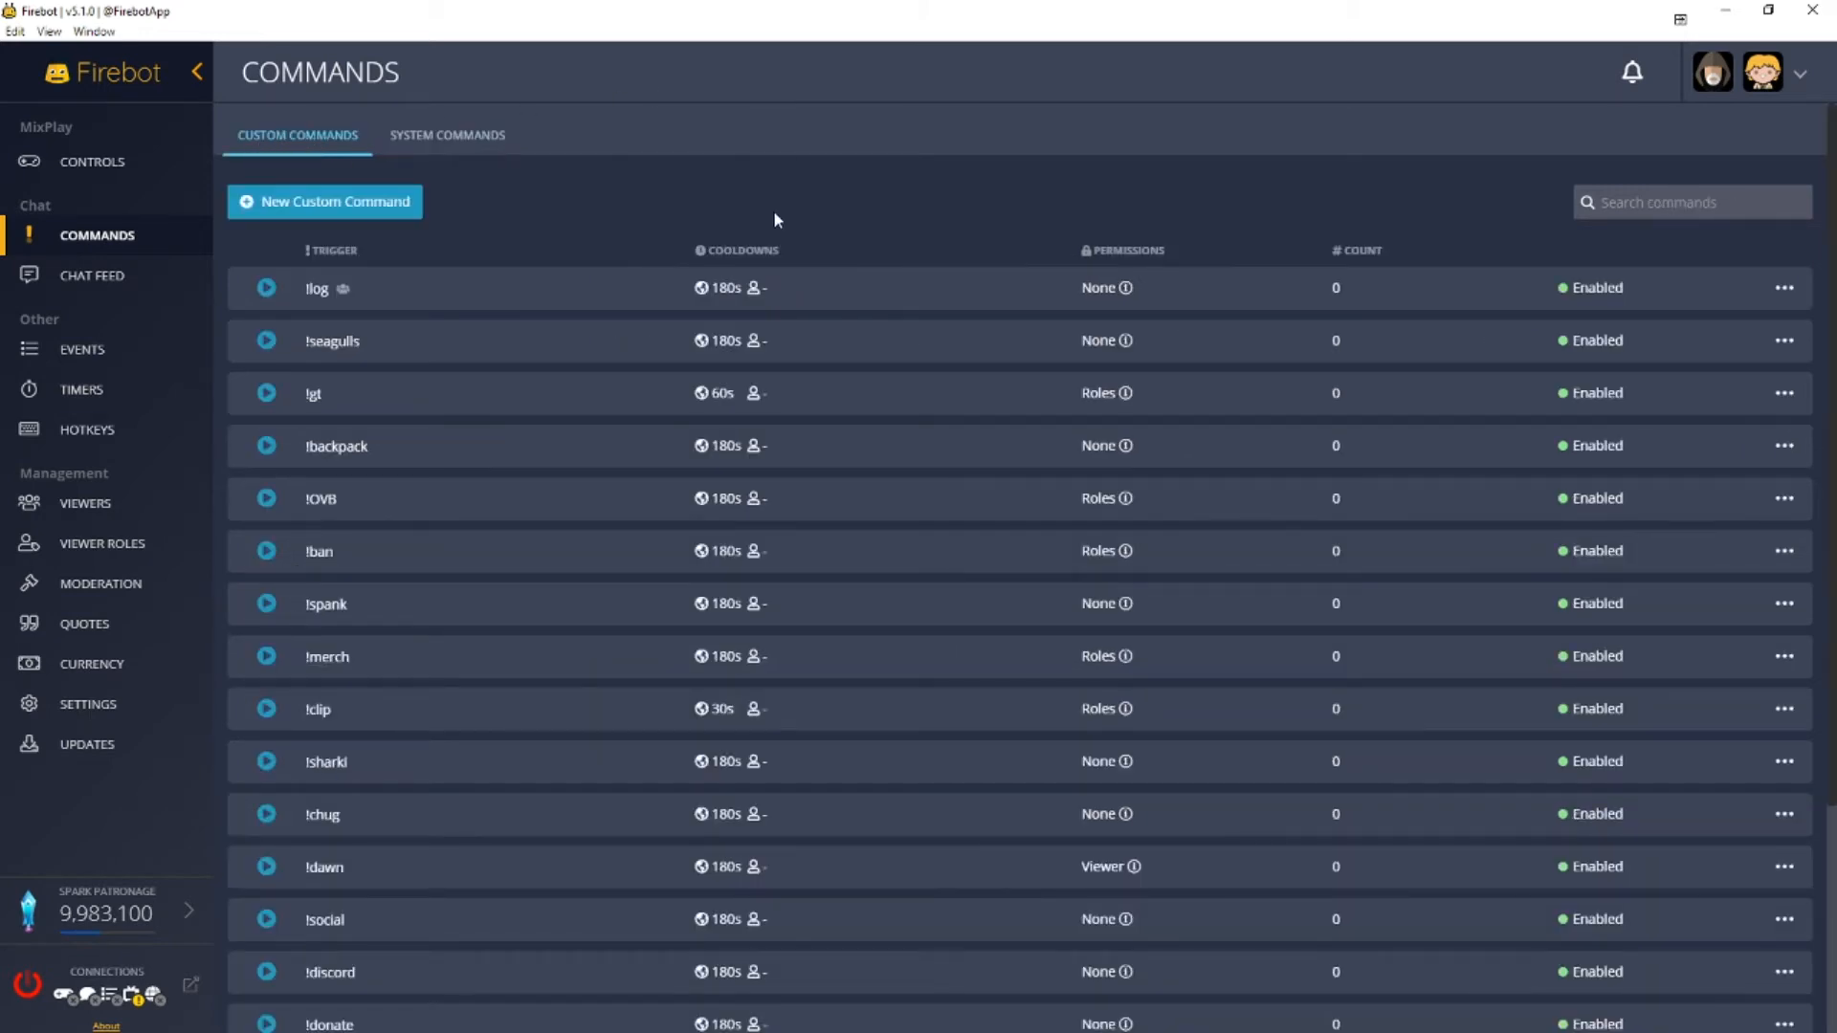
click(338, 204)
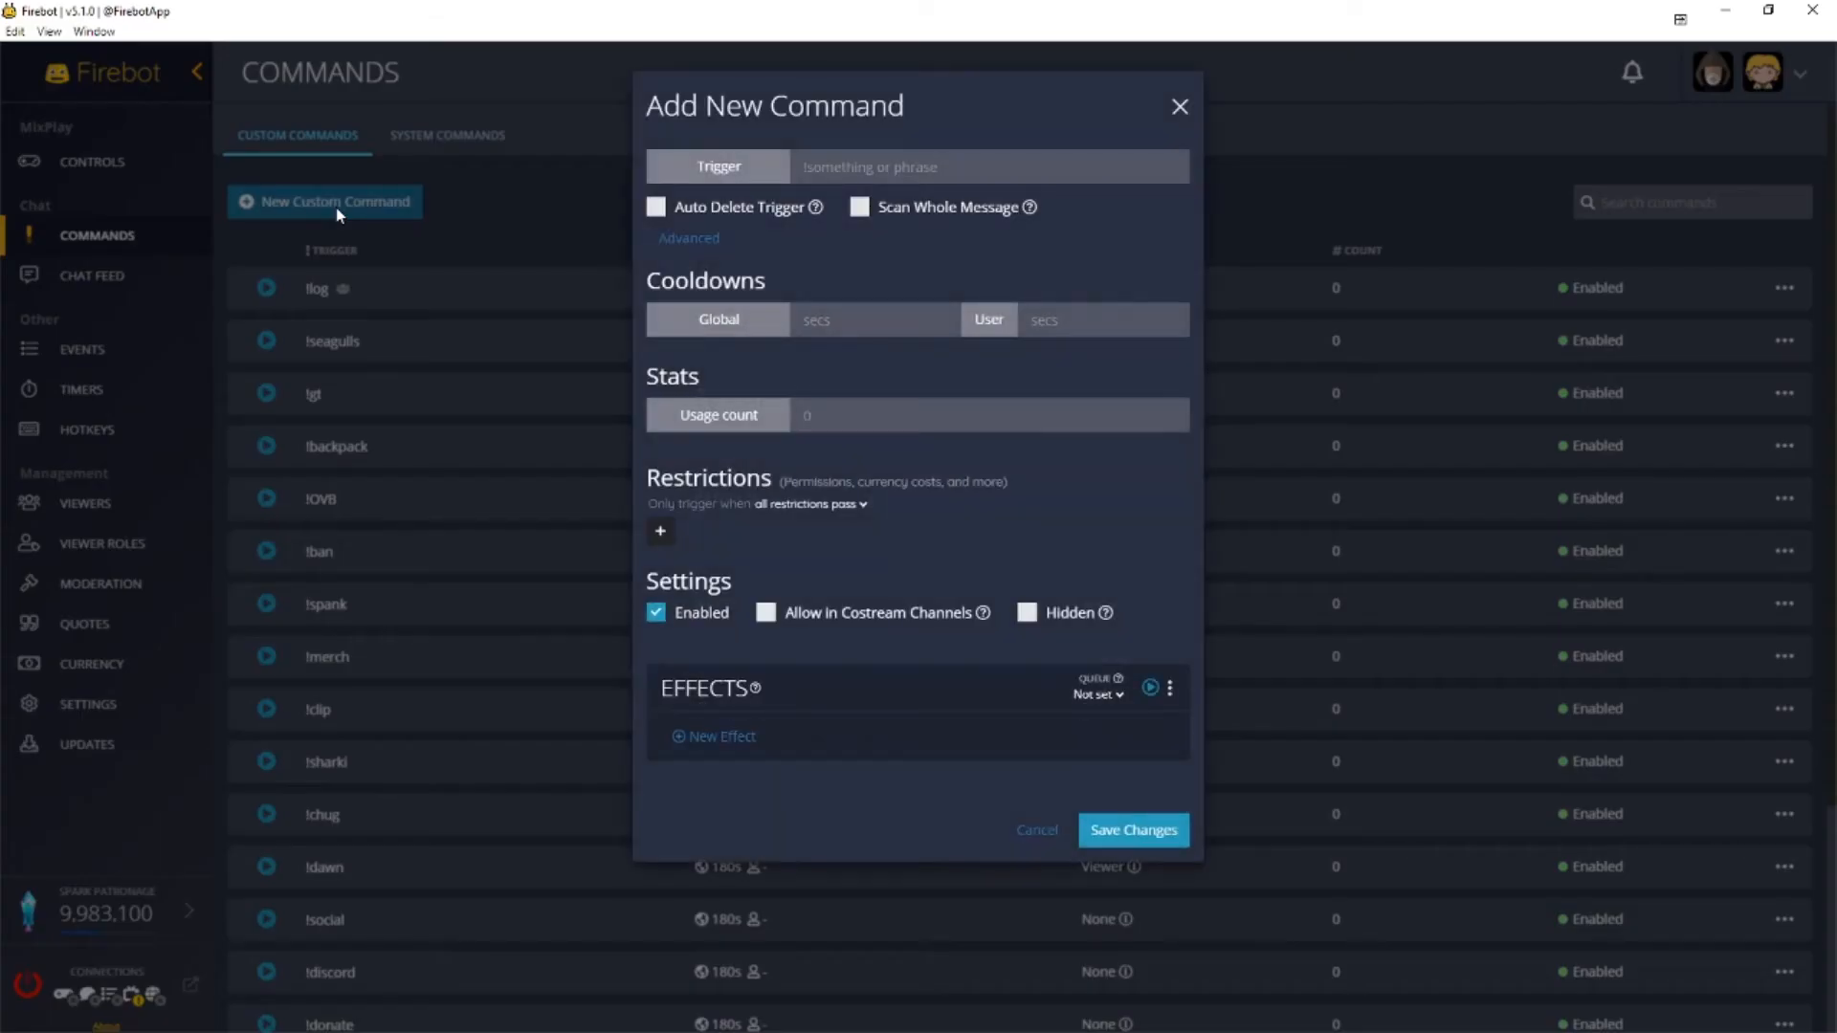
click(868, 164)
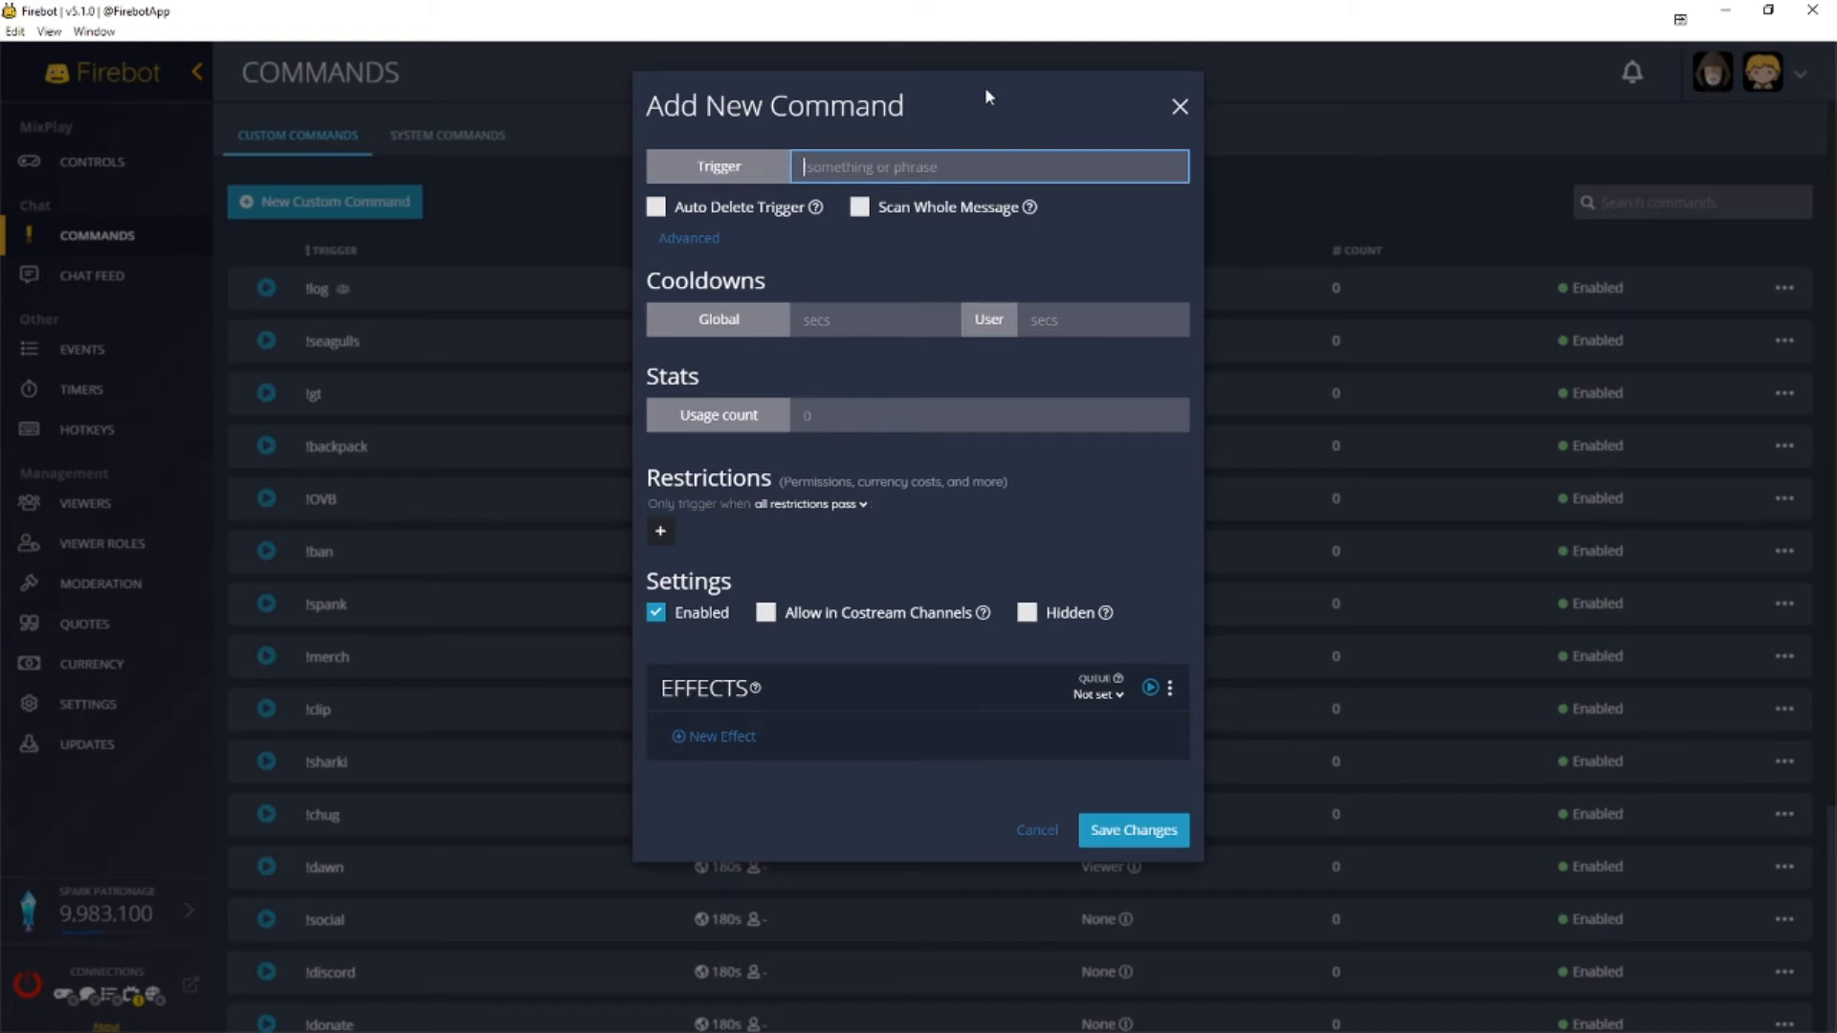
text(!Test)
click(738, 212)
click(947, 212)
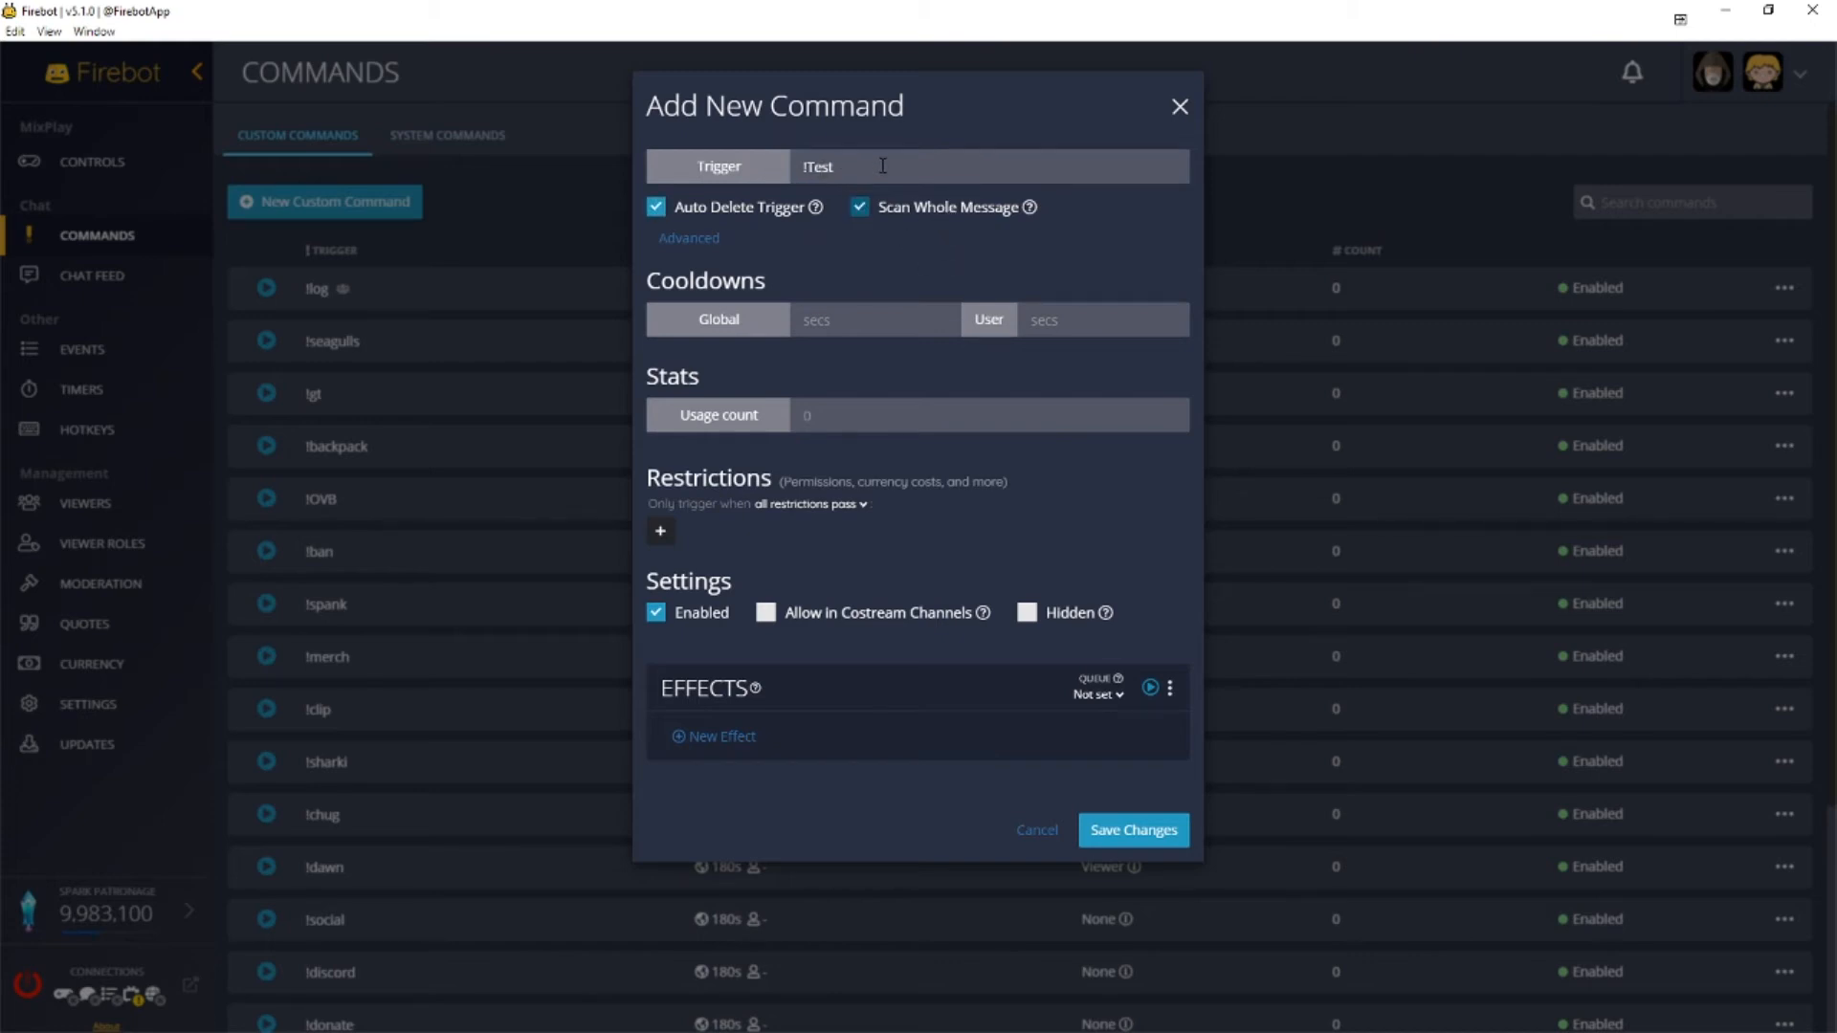
Correct the new command's trigger to the lowercase spelling !test
click(812, 166)
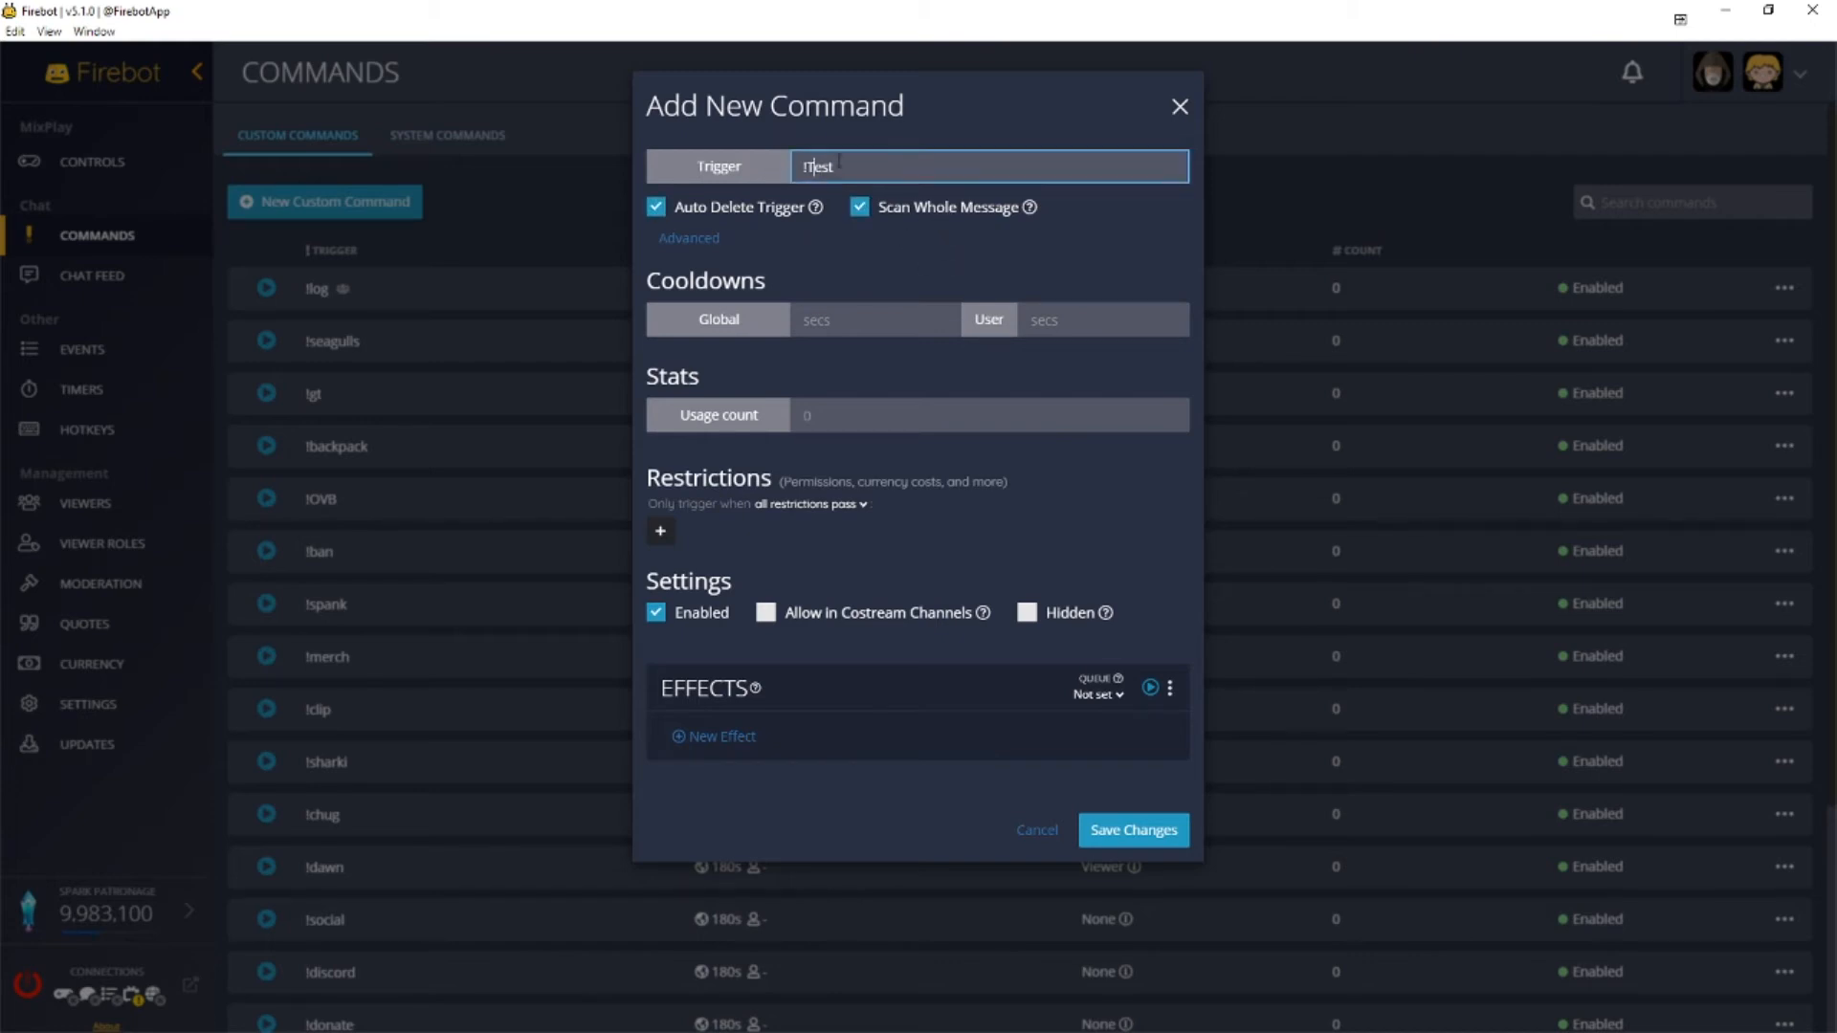
key(Delete)
text(t)
click(959, 291)
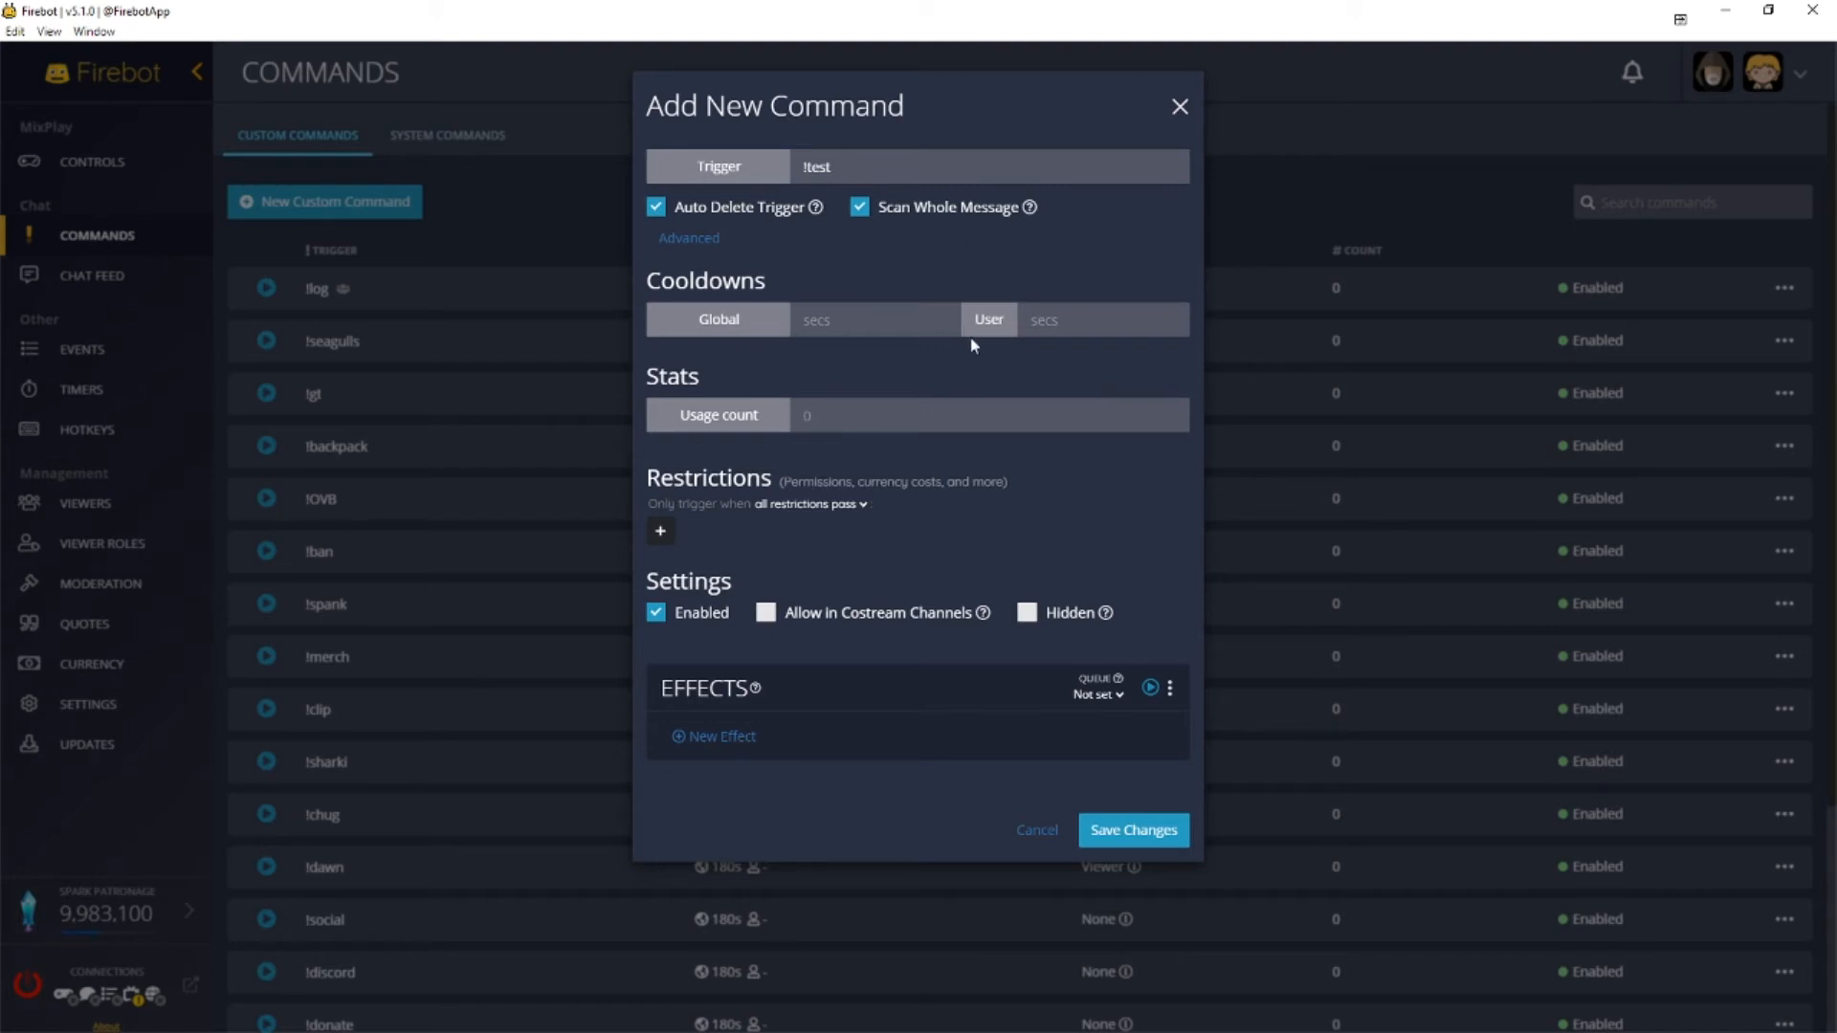
Set the command's cooldowns to 60 seconds global and 120 seconds per user
click(905, 314)
text(60)
click(1071, 319)
text(120)
click(1093, 261)
Add a Permissions restriction to the !test command
click(660, 531)
click(865, 155)
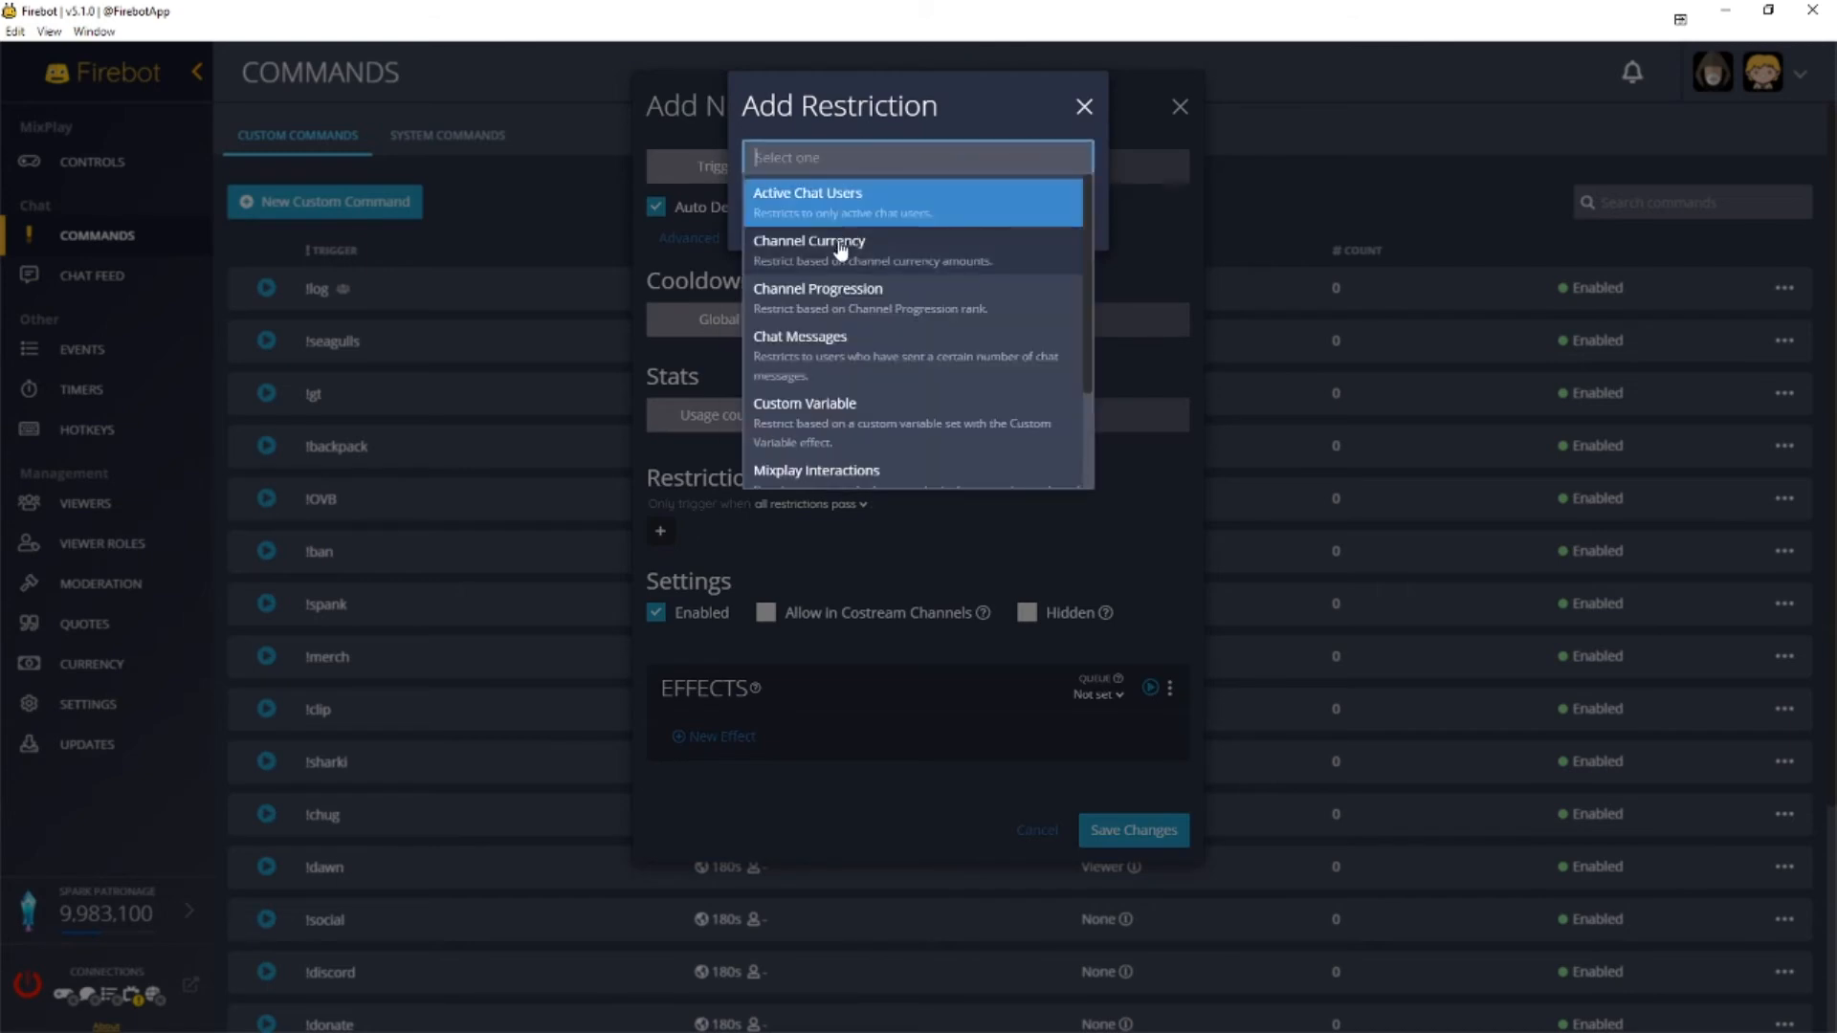
click(892, 308)
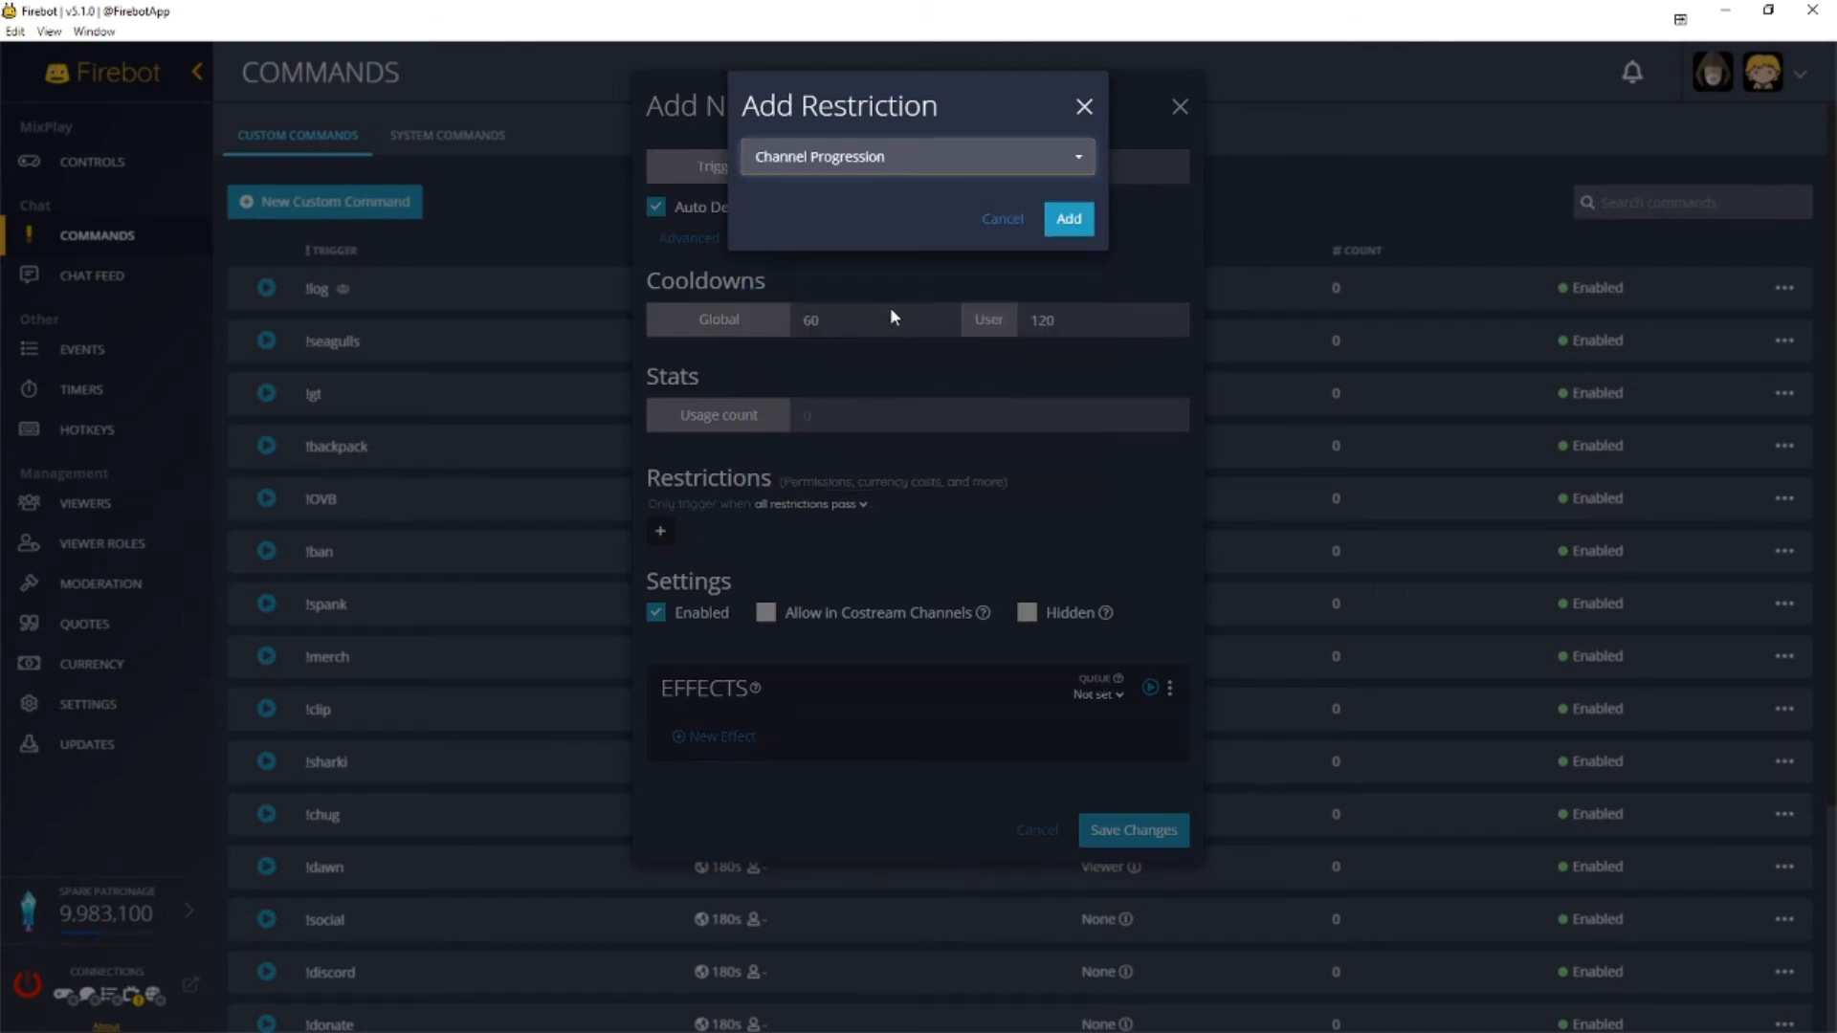
click(914, 163)
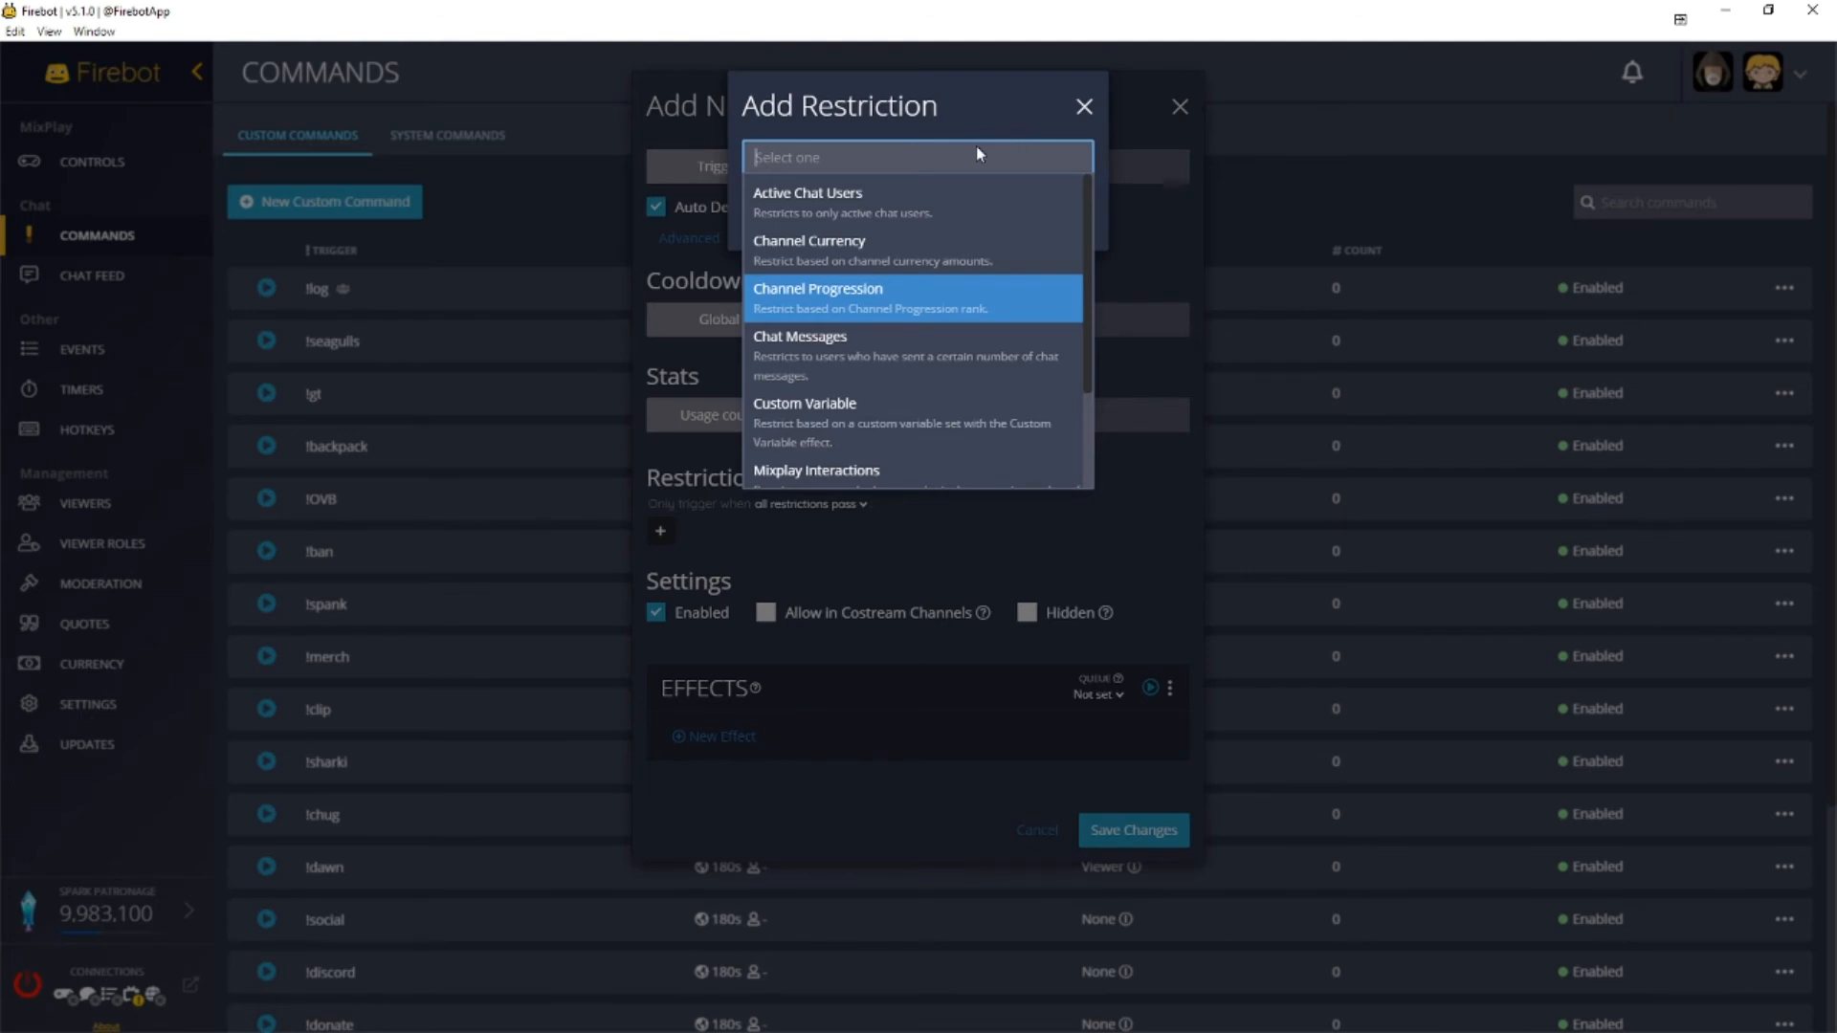
scroll(943, 430, down, 3)
click(893, 414)
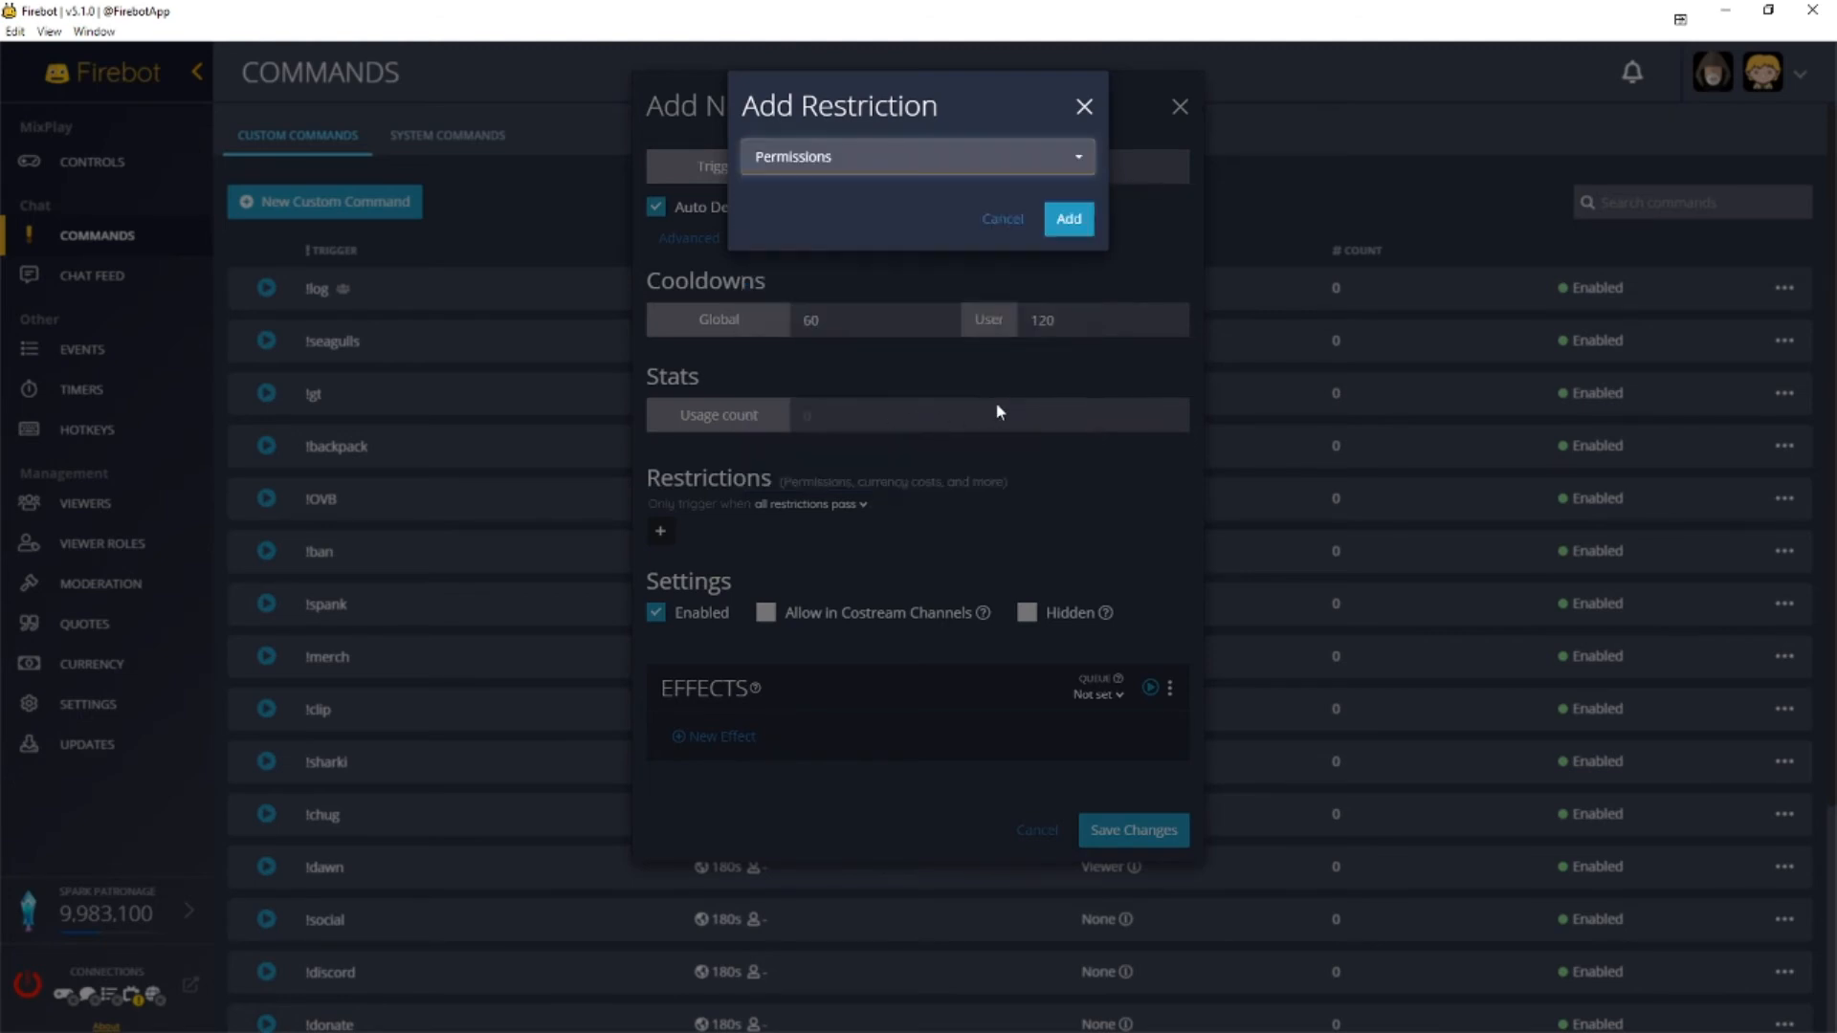
click(1064, 218)
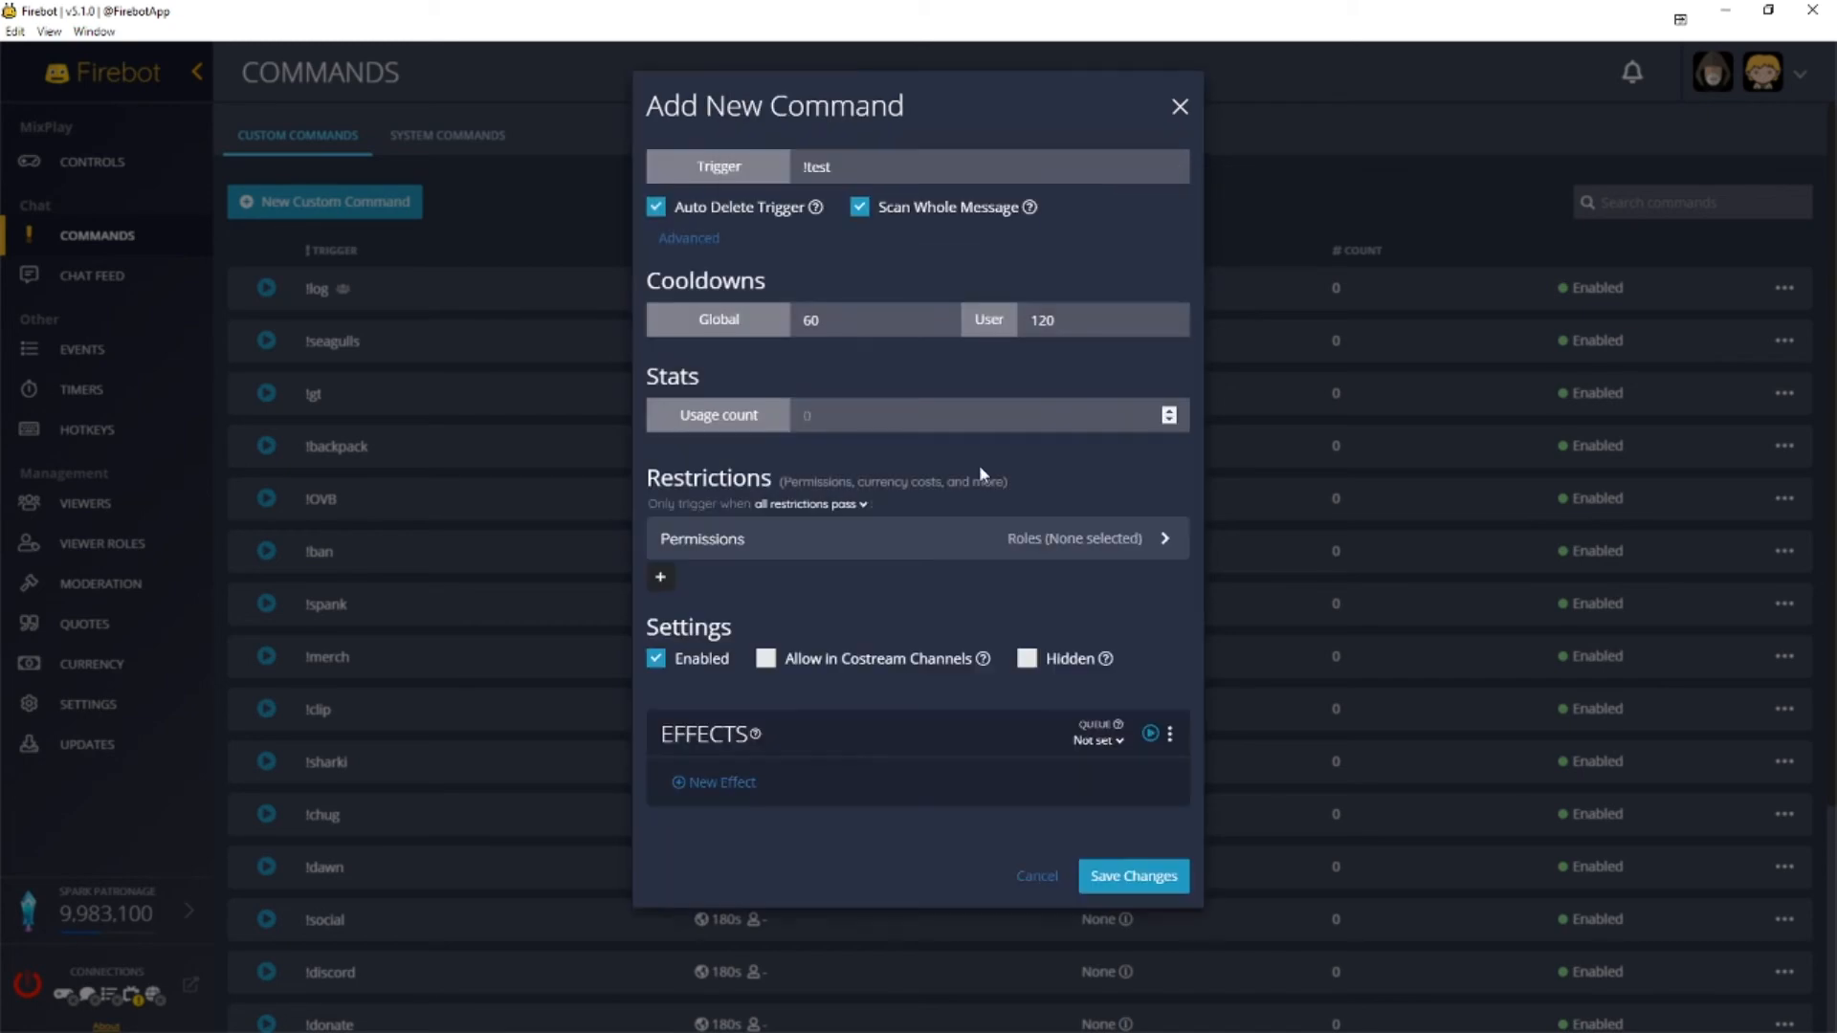
Restrict the command's permissions to the custom viewer role Jedi
click(1163, 538)
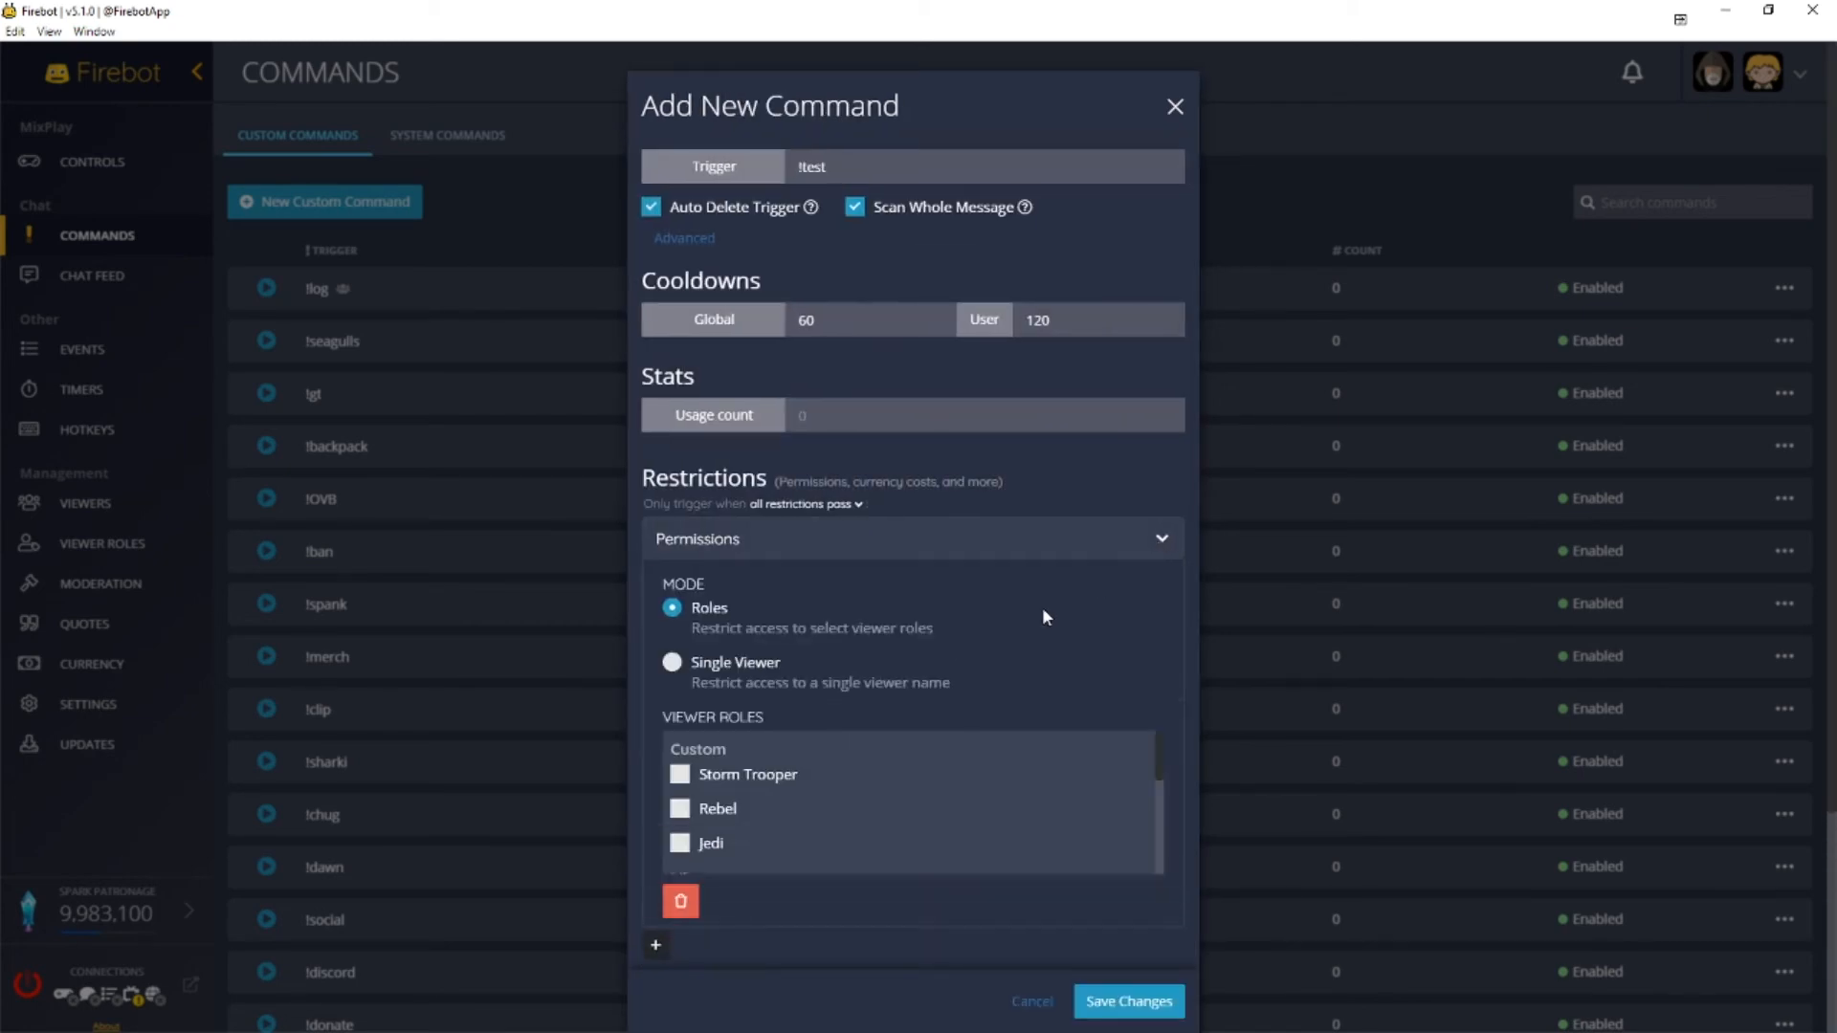
scroll(881, 663, down, 2)
click(679, 747)
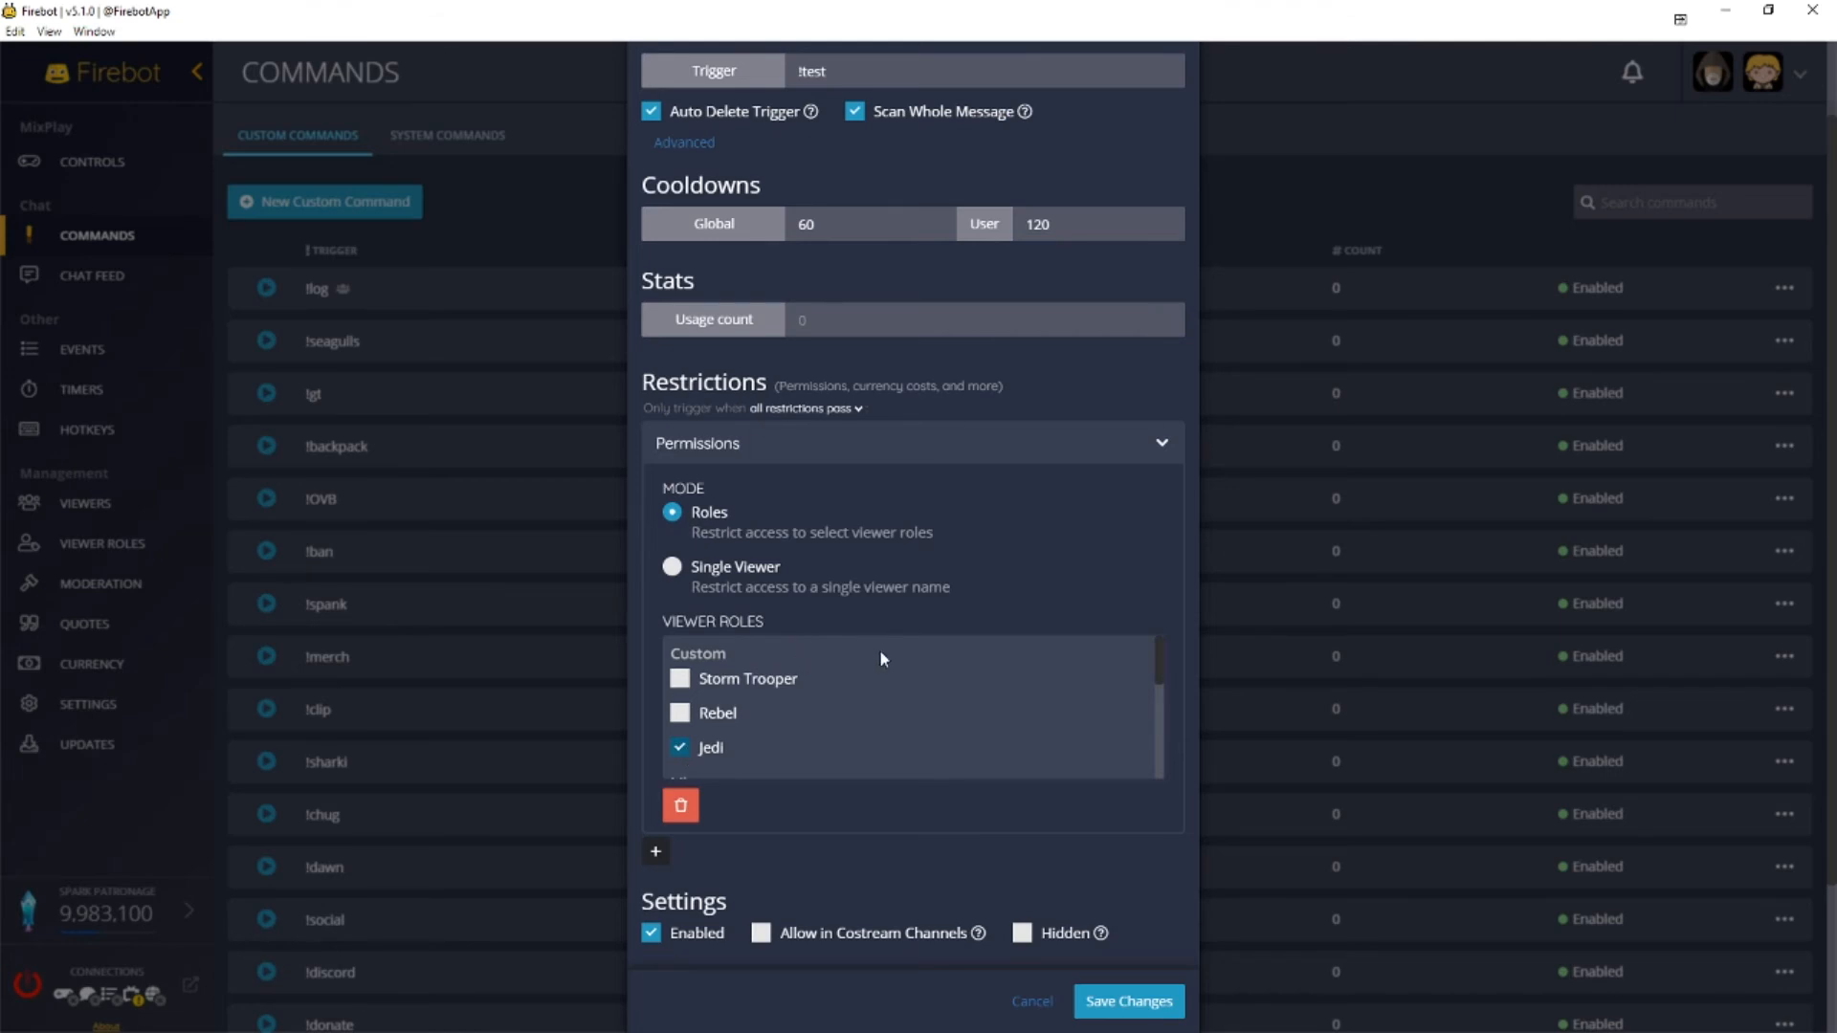
scroll(880, 651, down, 4)
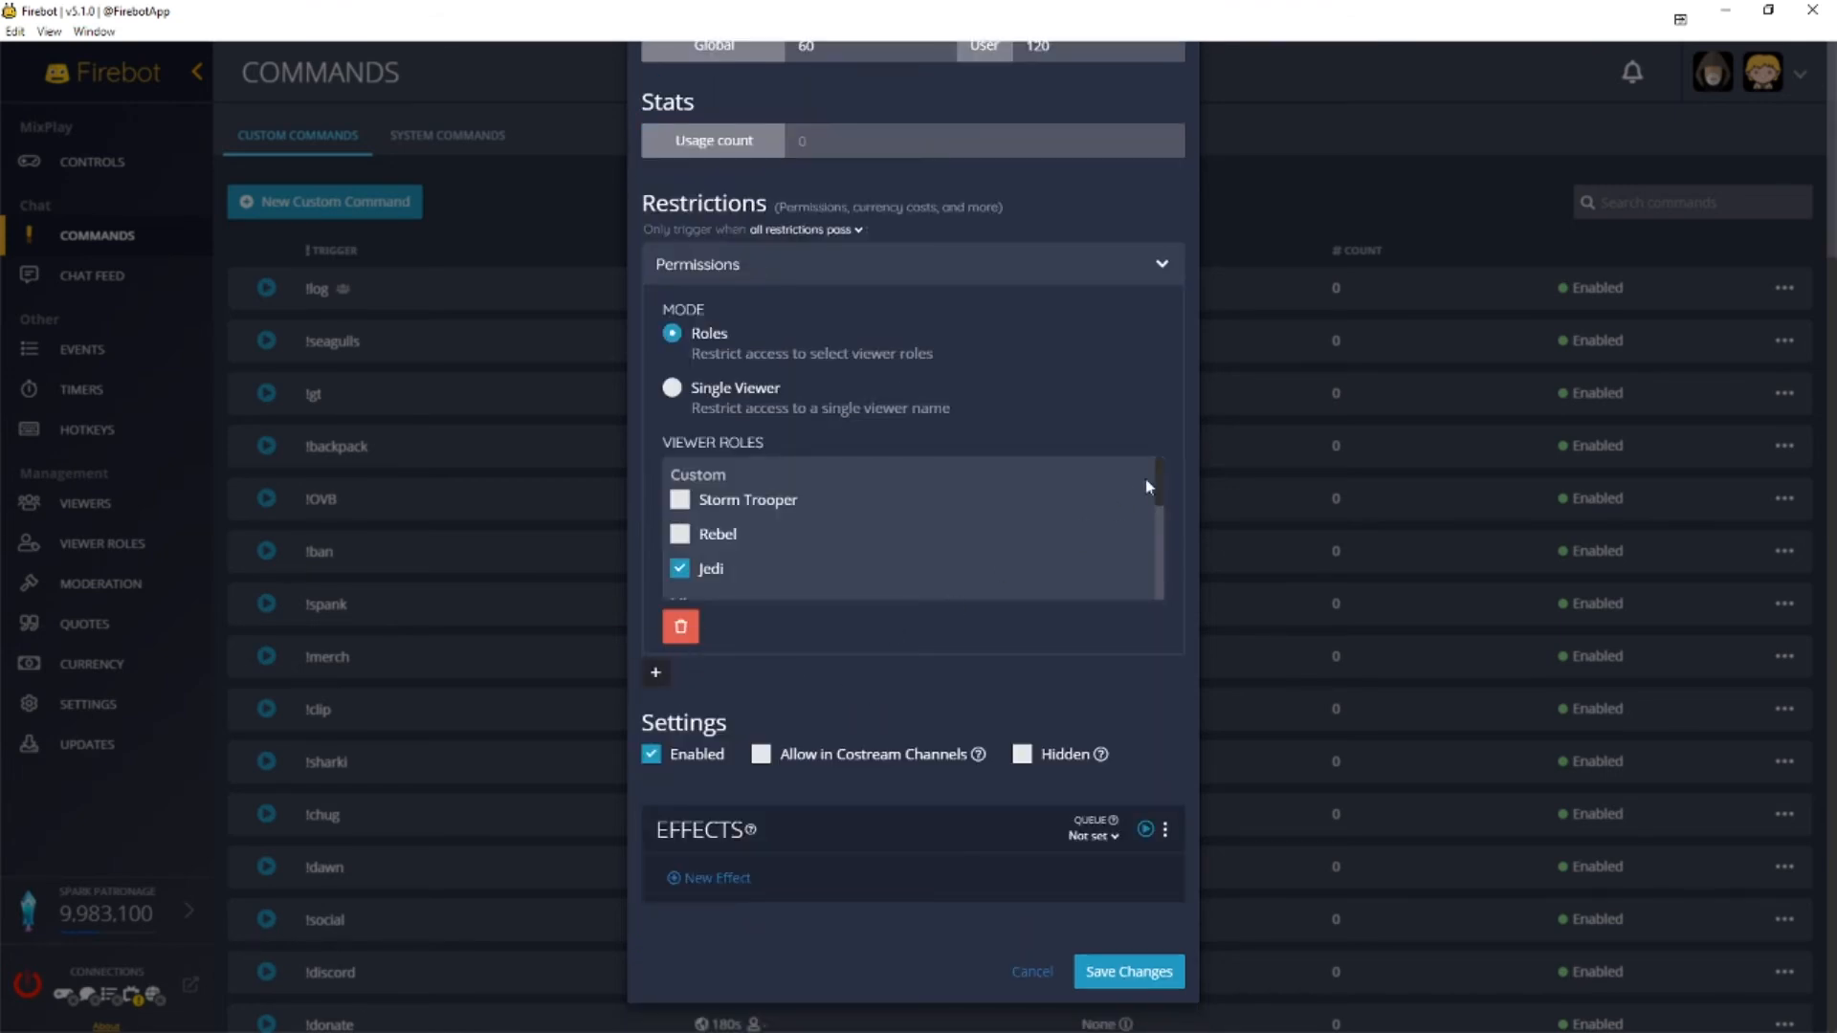
Allow the !test command in costream channels and leave it not hidden
click(848, 765)
click(1022, 754)
mouse_move(1102, 758)
Create a Chat effect for the command with the message "this is a test"
click(735, 880)
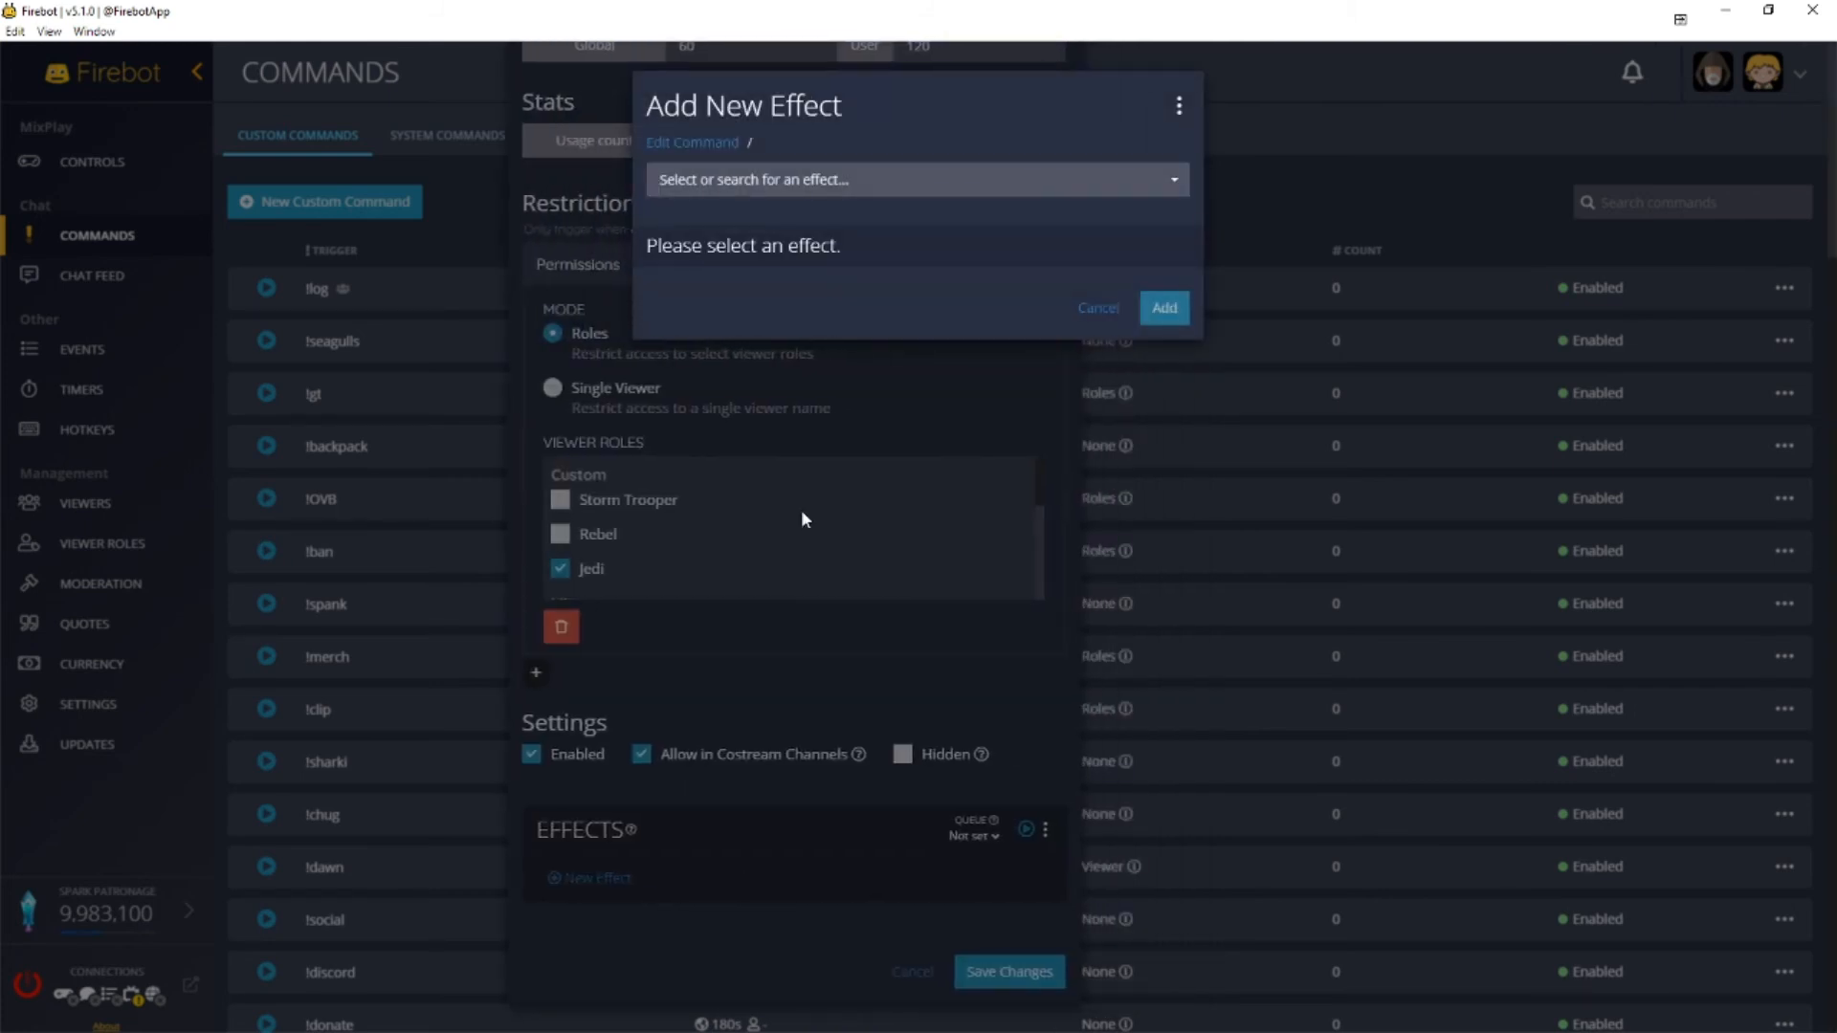
click(857, 179)
click(873, 347)
click(836, 399)
text(this is a test)
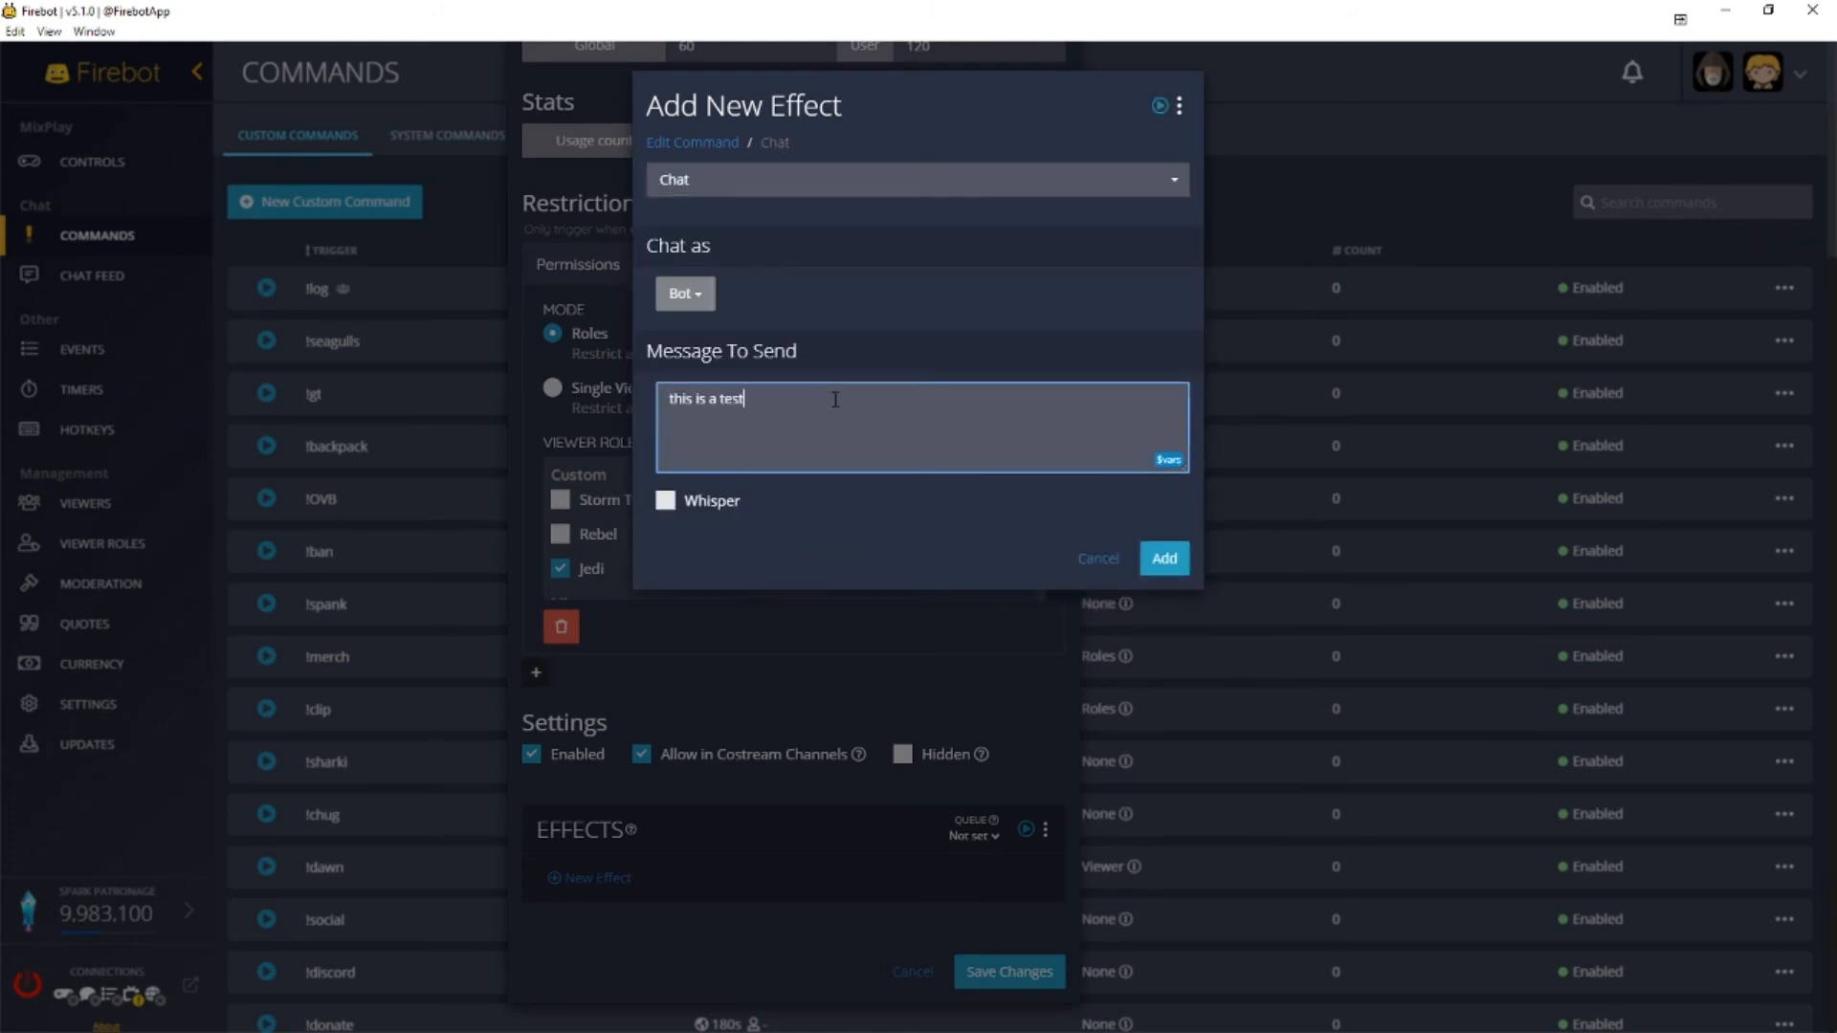
Add the Chat effect with Bot as the sender and save the !test command
click(703, 299)
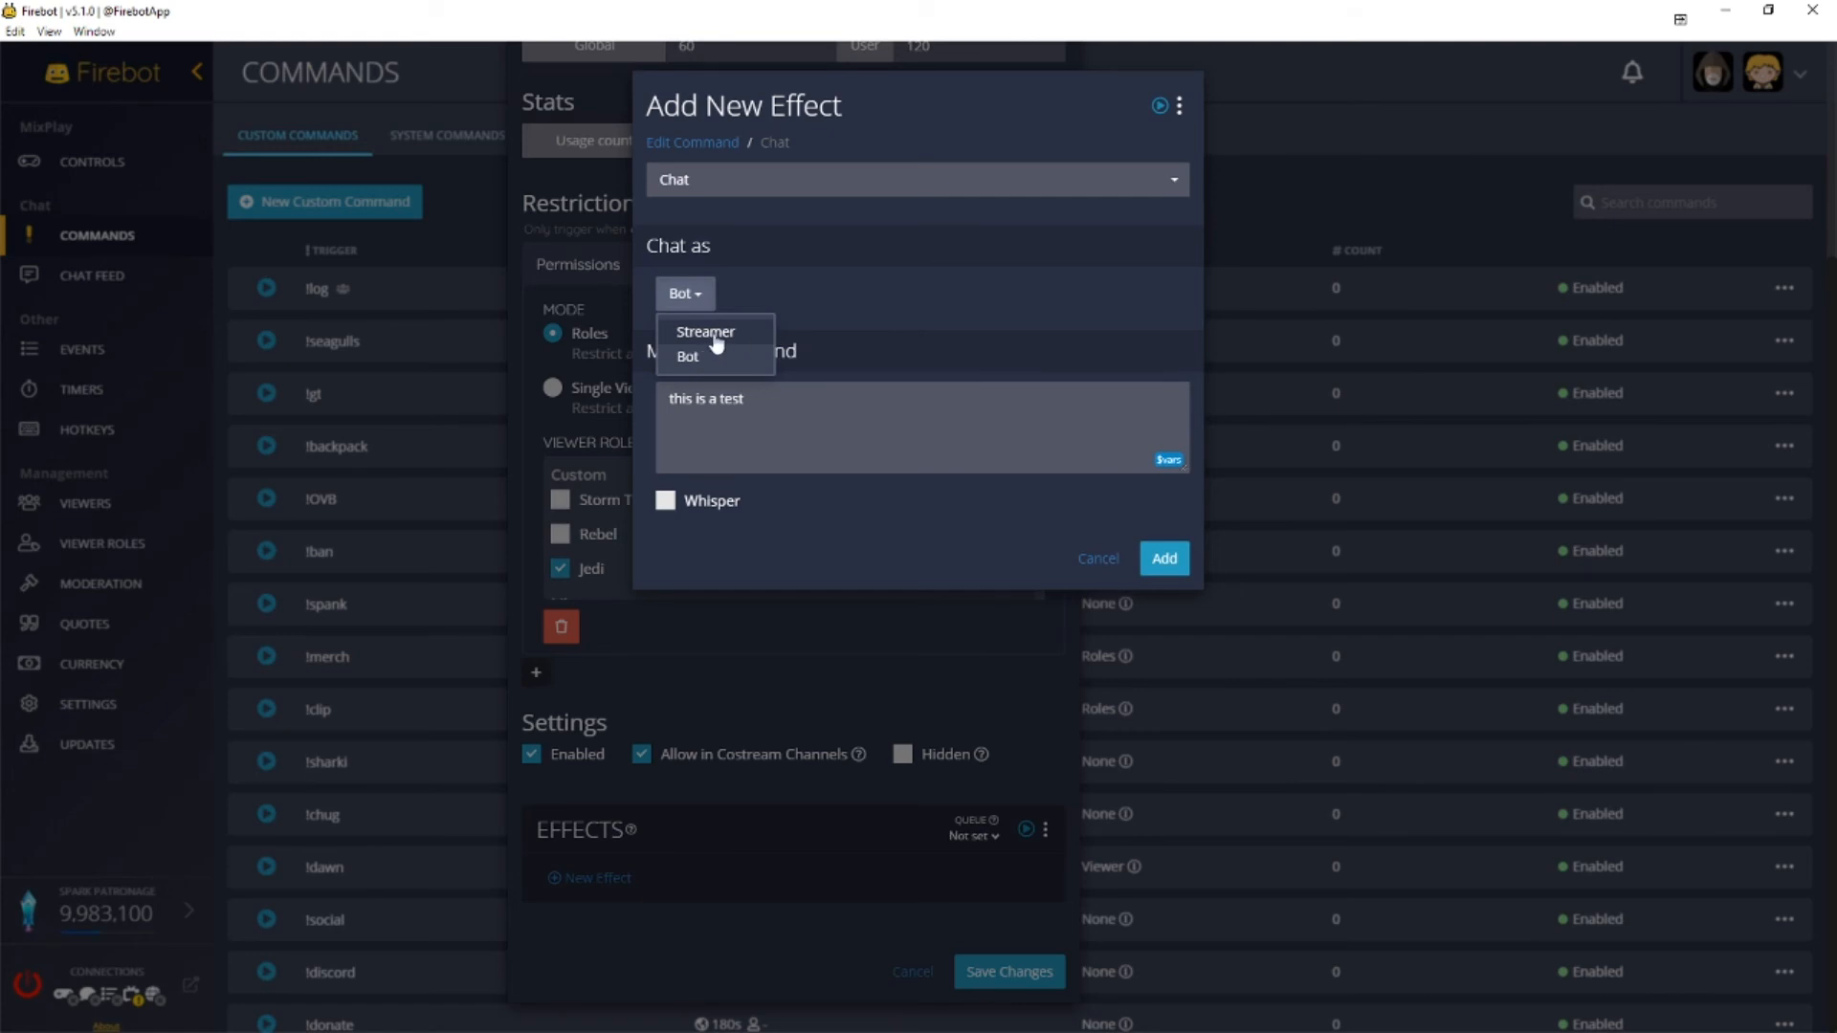
click(795, 333)
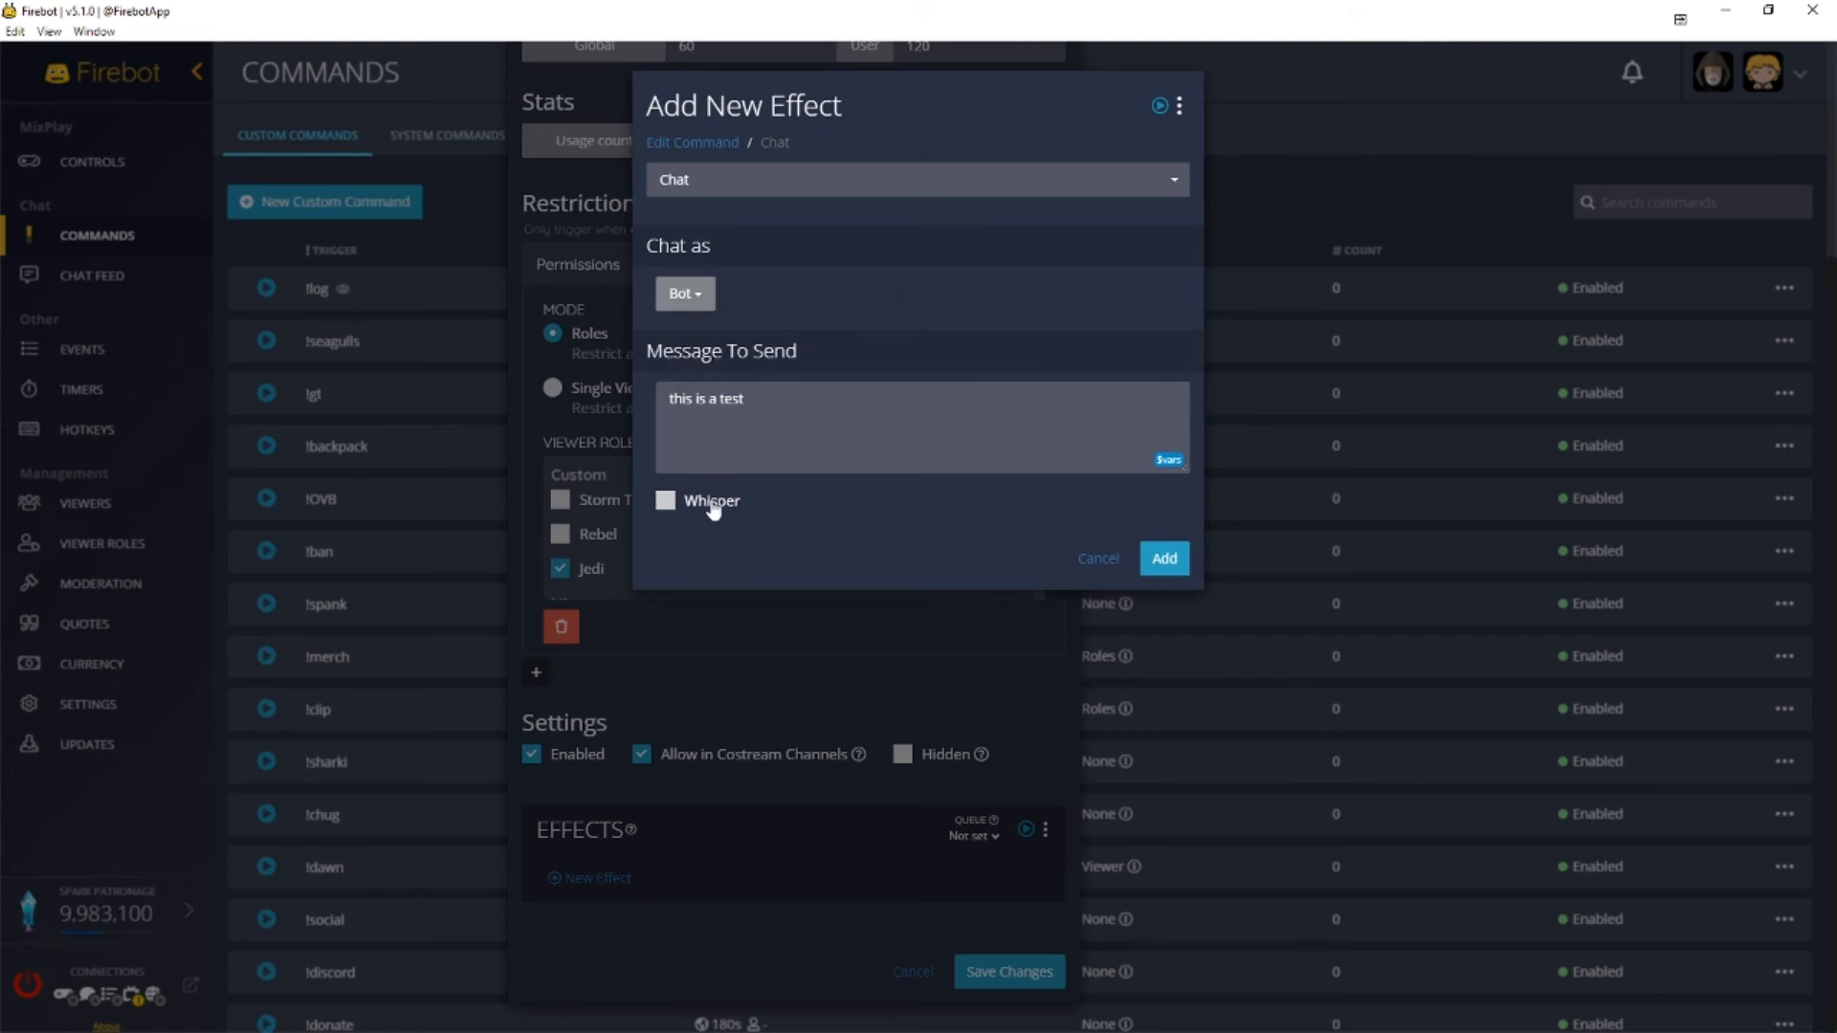
click(1164, 558)
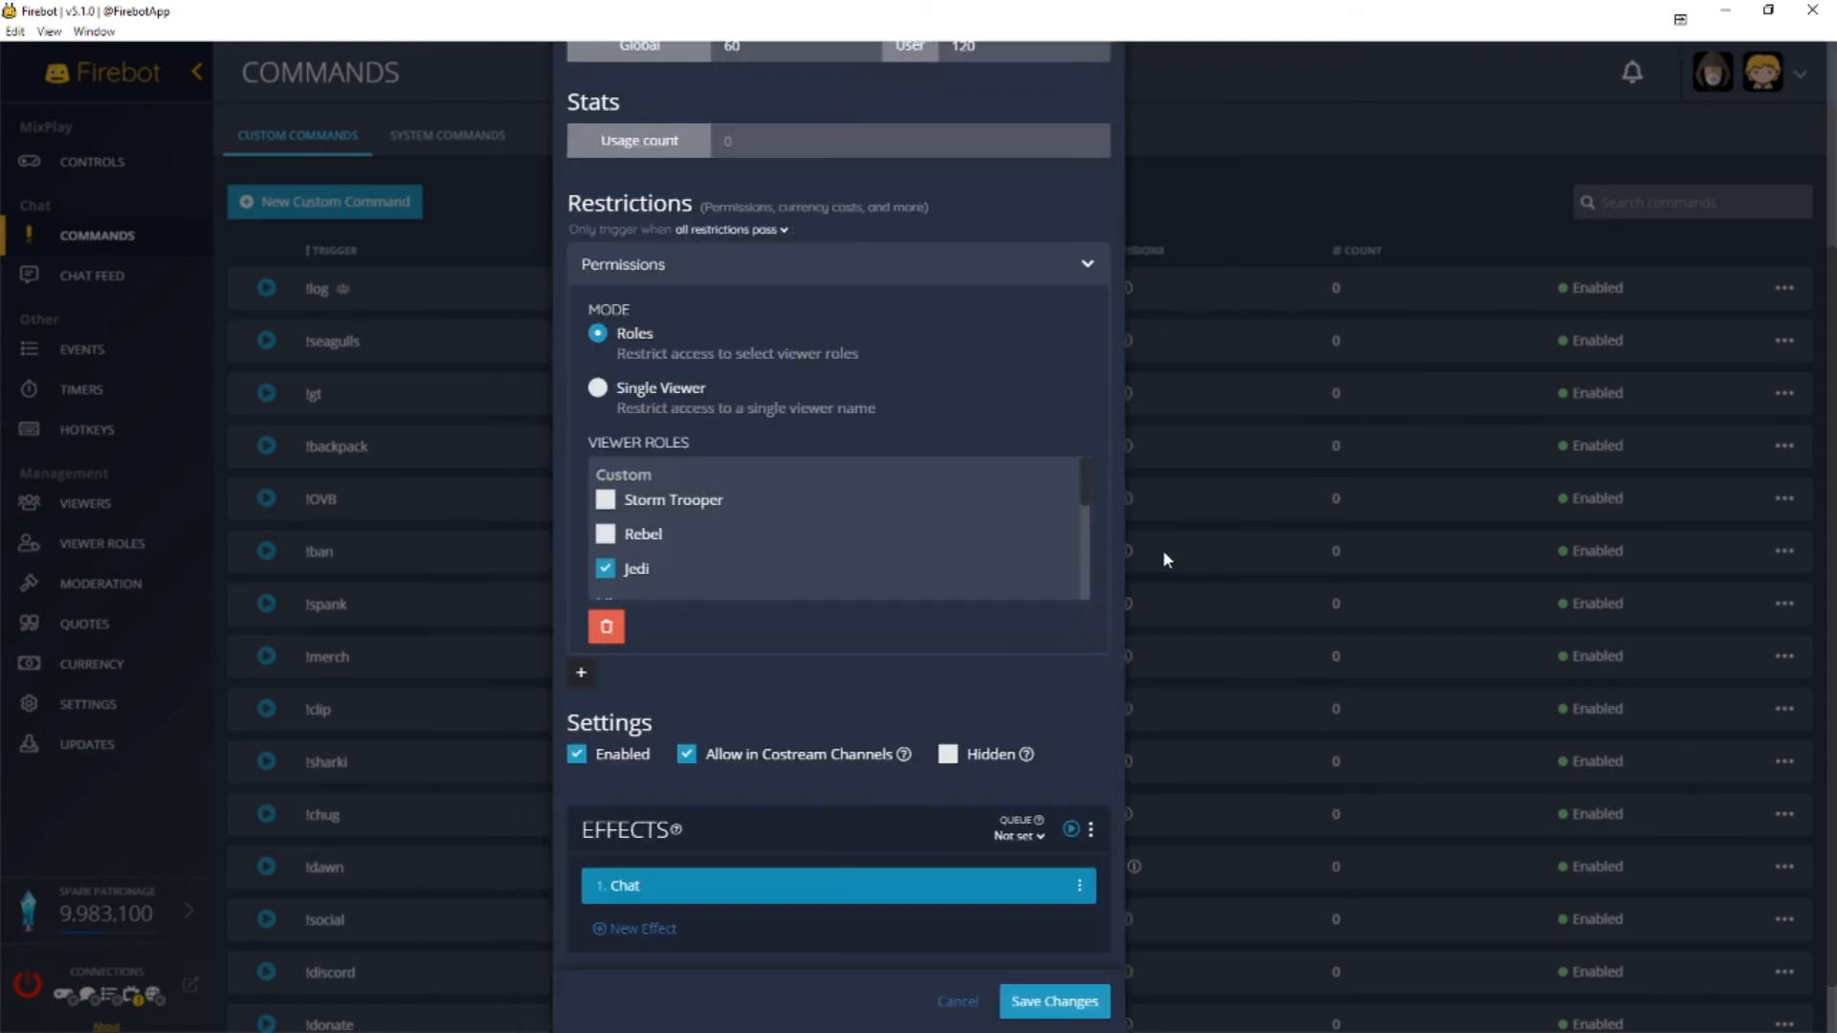
click(1113, 1005)
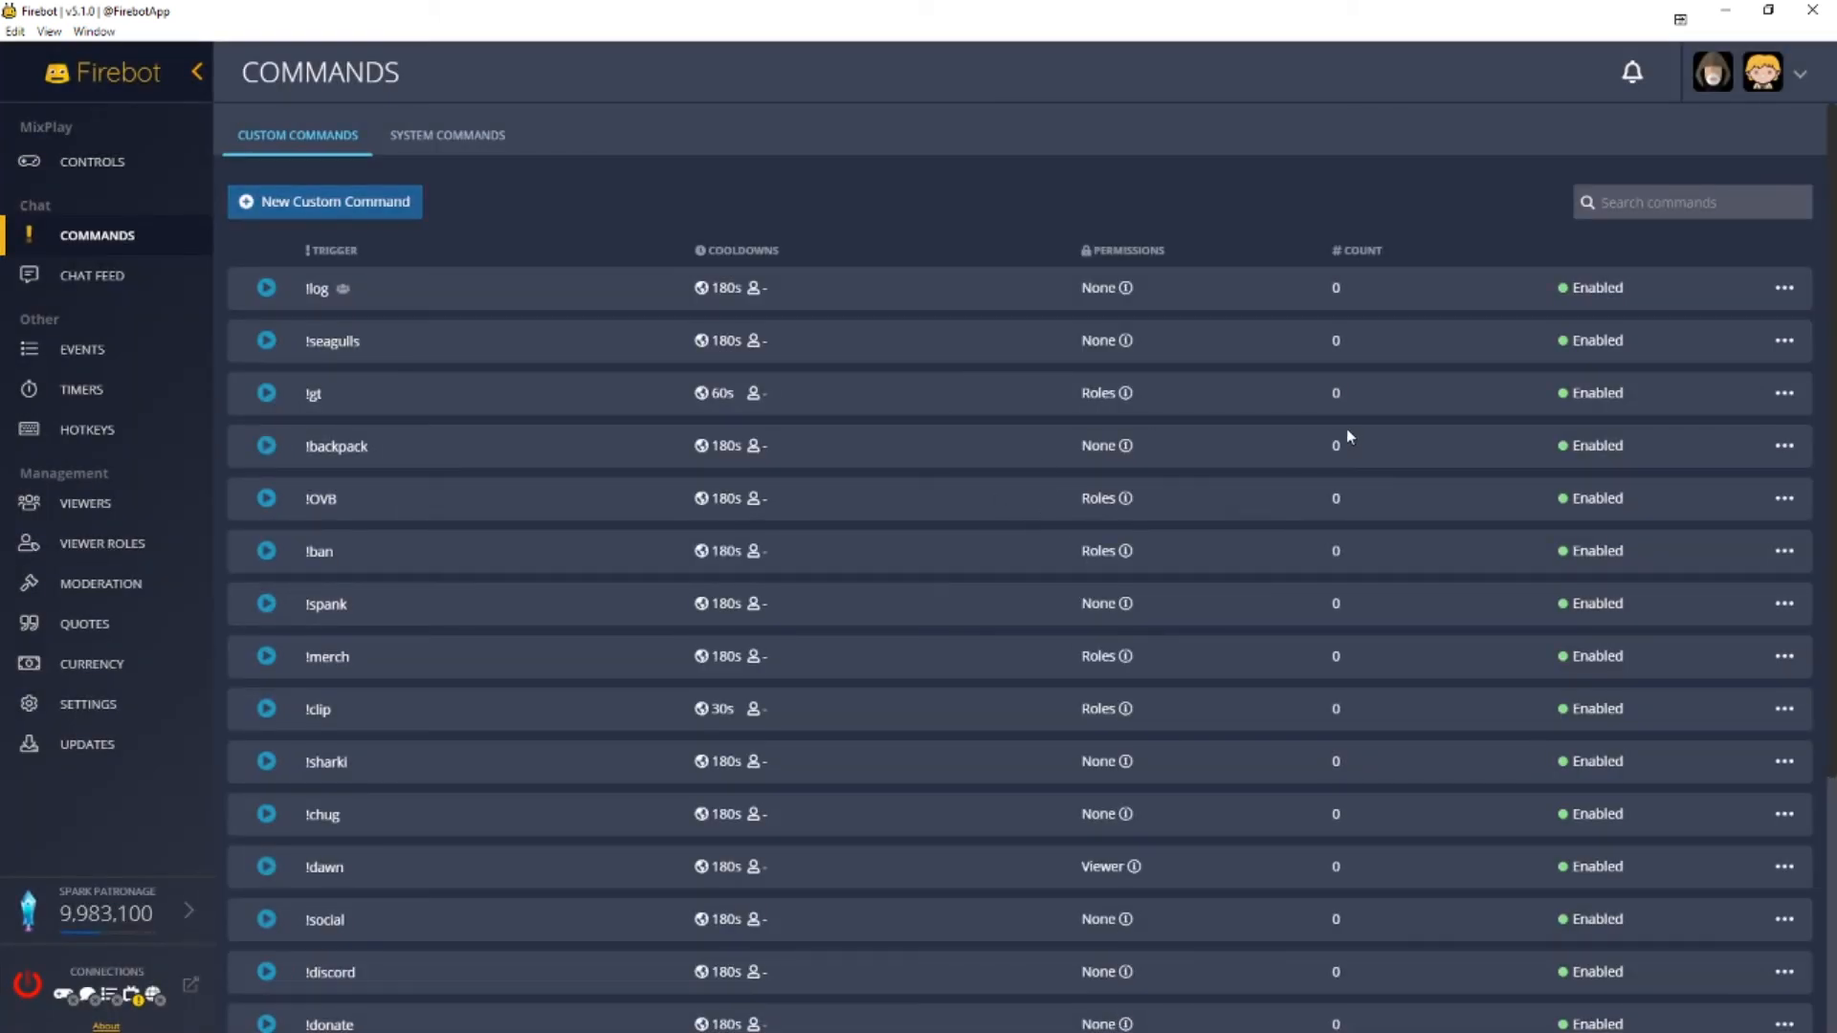
Find !test in the custom commands list and view its available management options
scroll(1088, 577, down, 5)
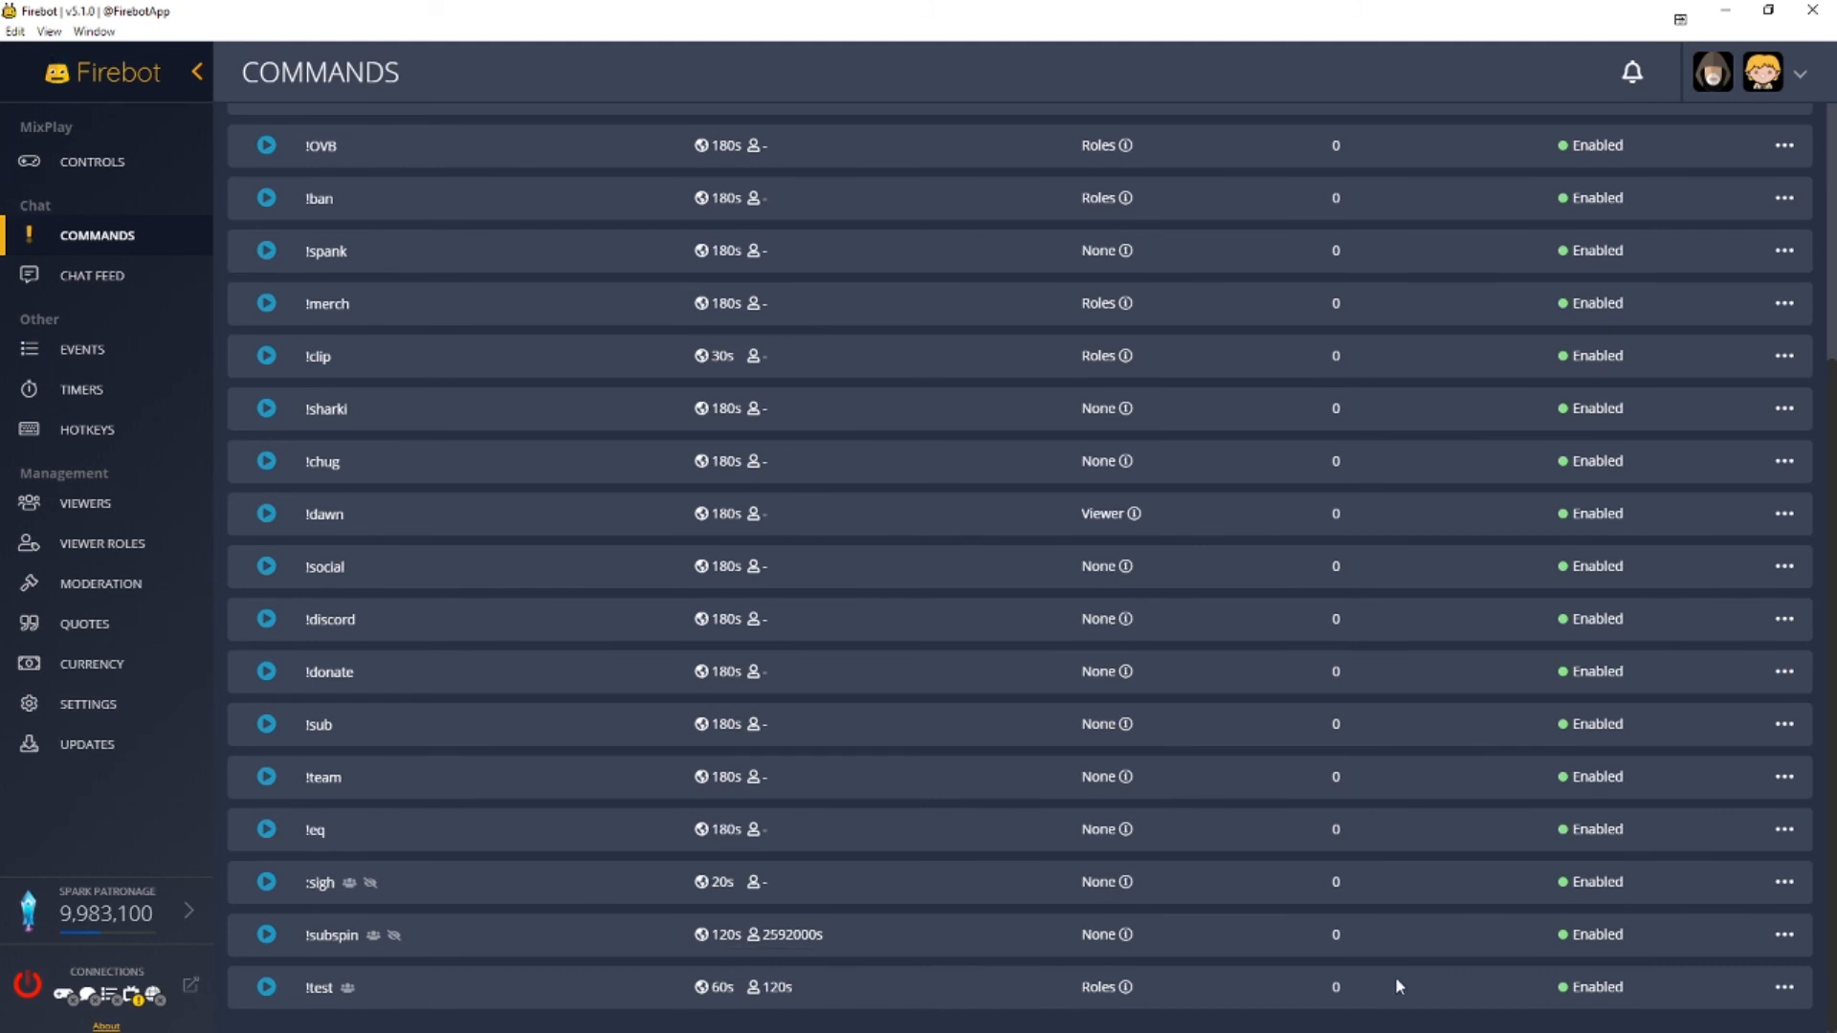
click(1786, 989)
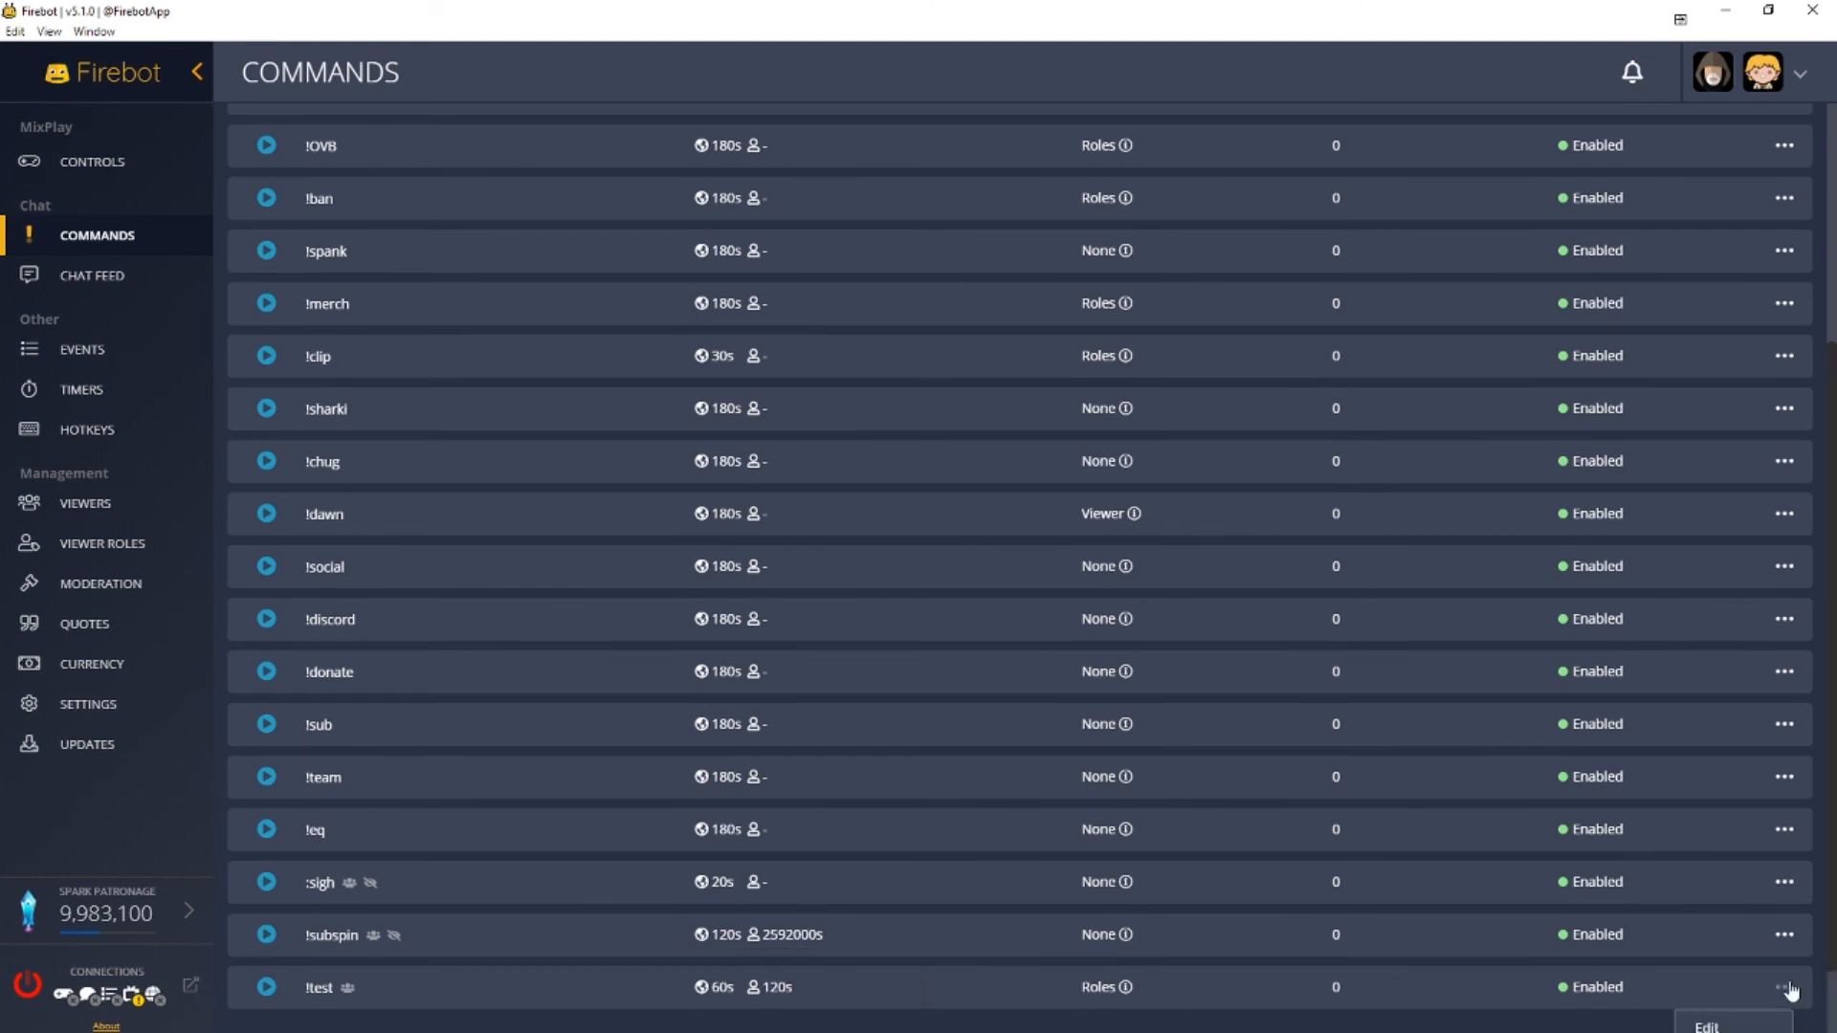
scroll(1778, 957, down, 2)
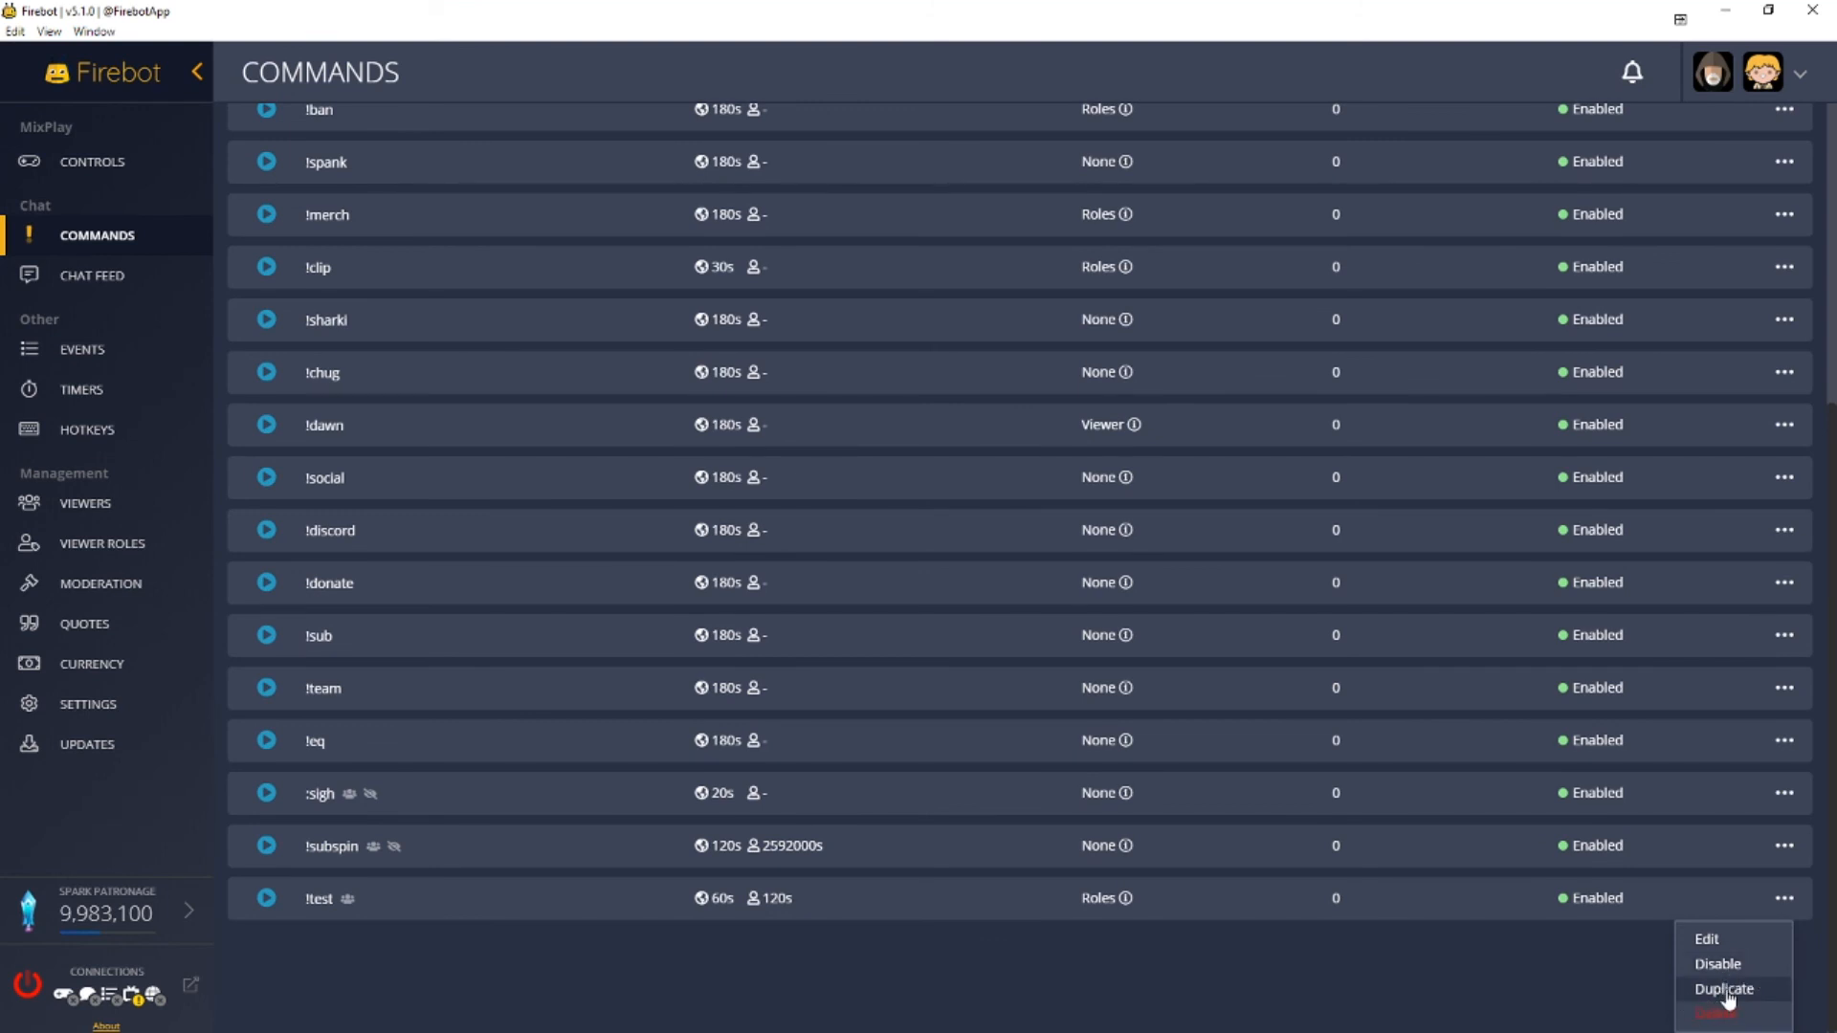
scroll(1724, 1016, up, 5)
scroll(1042, 234, down, 3)
scroll(1014, 330, up, 3)
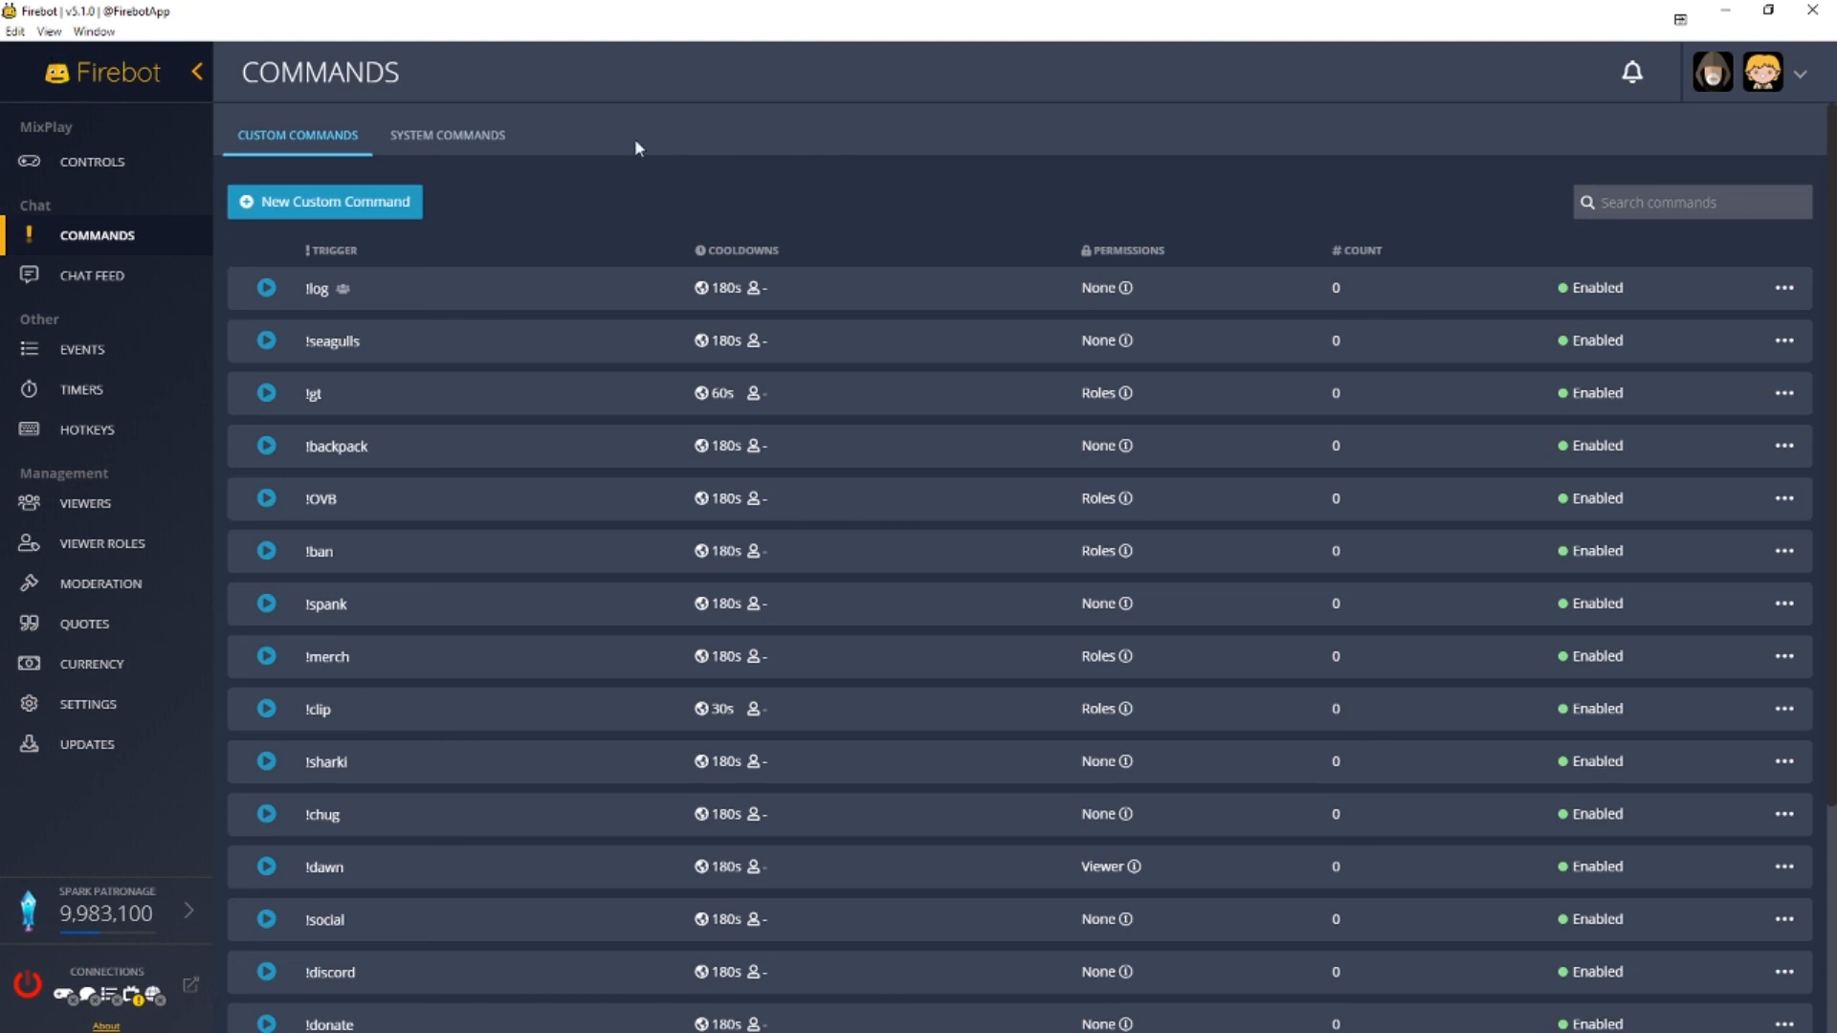
View the system commands list and the Sparks Dump scene in the MixPlay controls
click(447, 137)
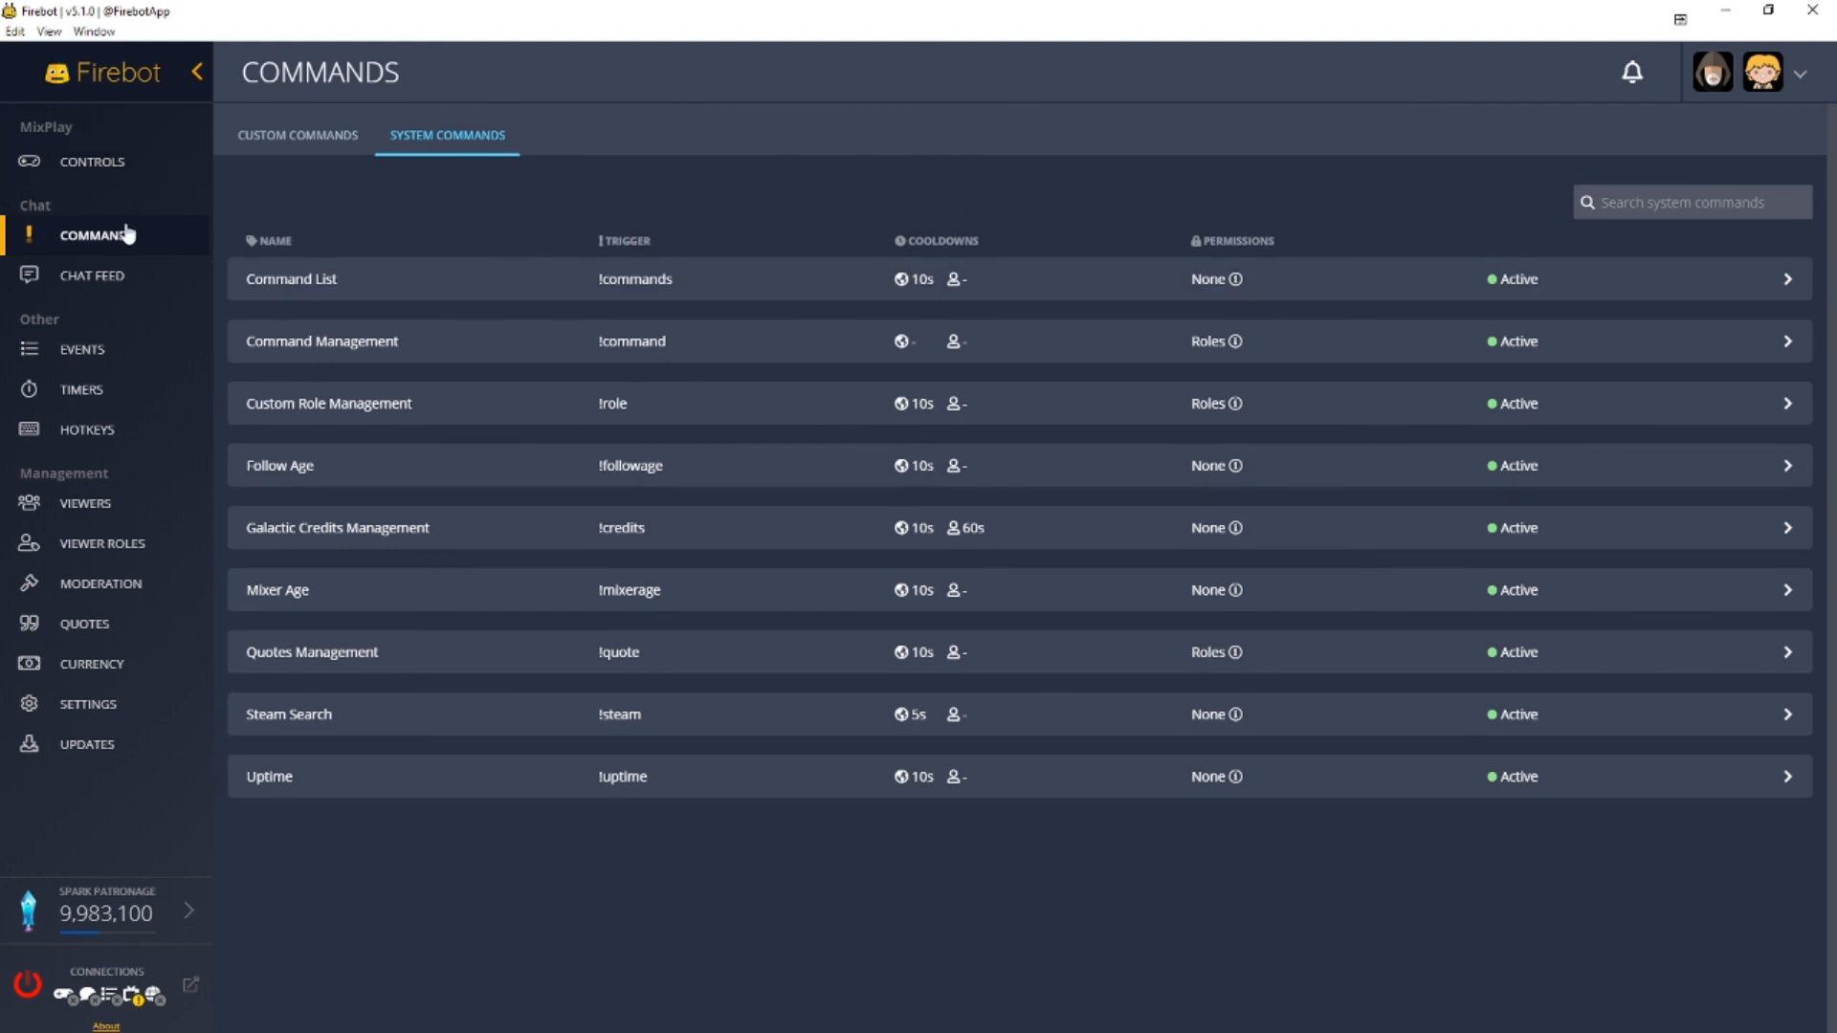
click(121, 169)
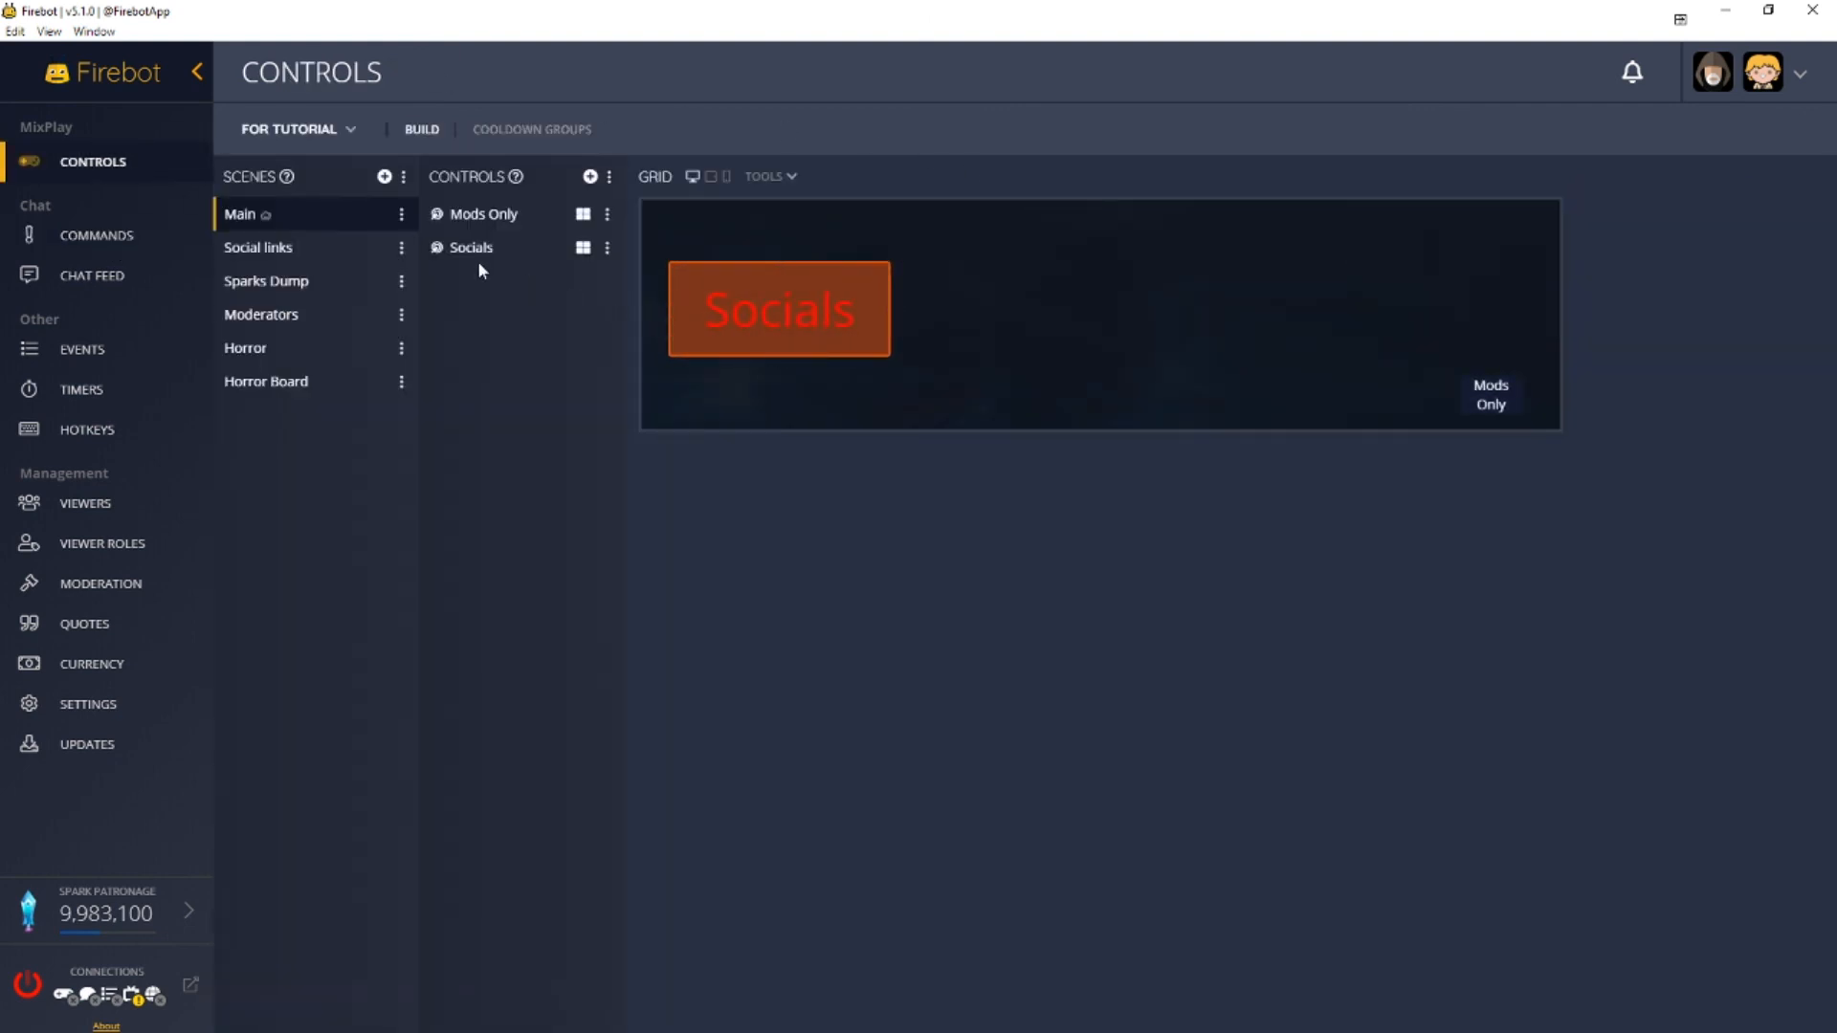
click(306, 287)
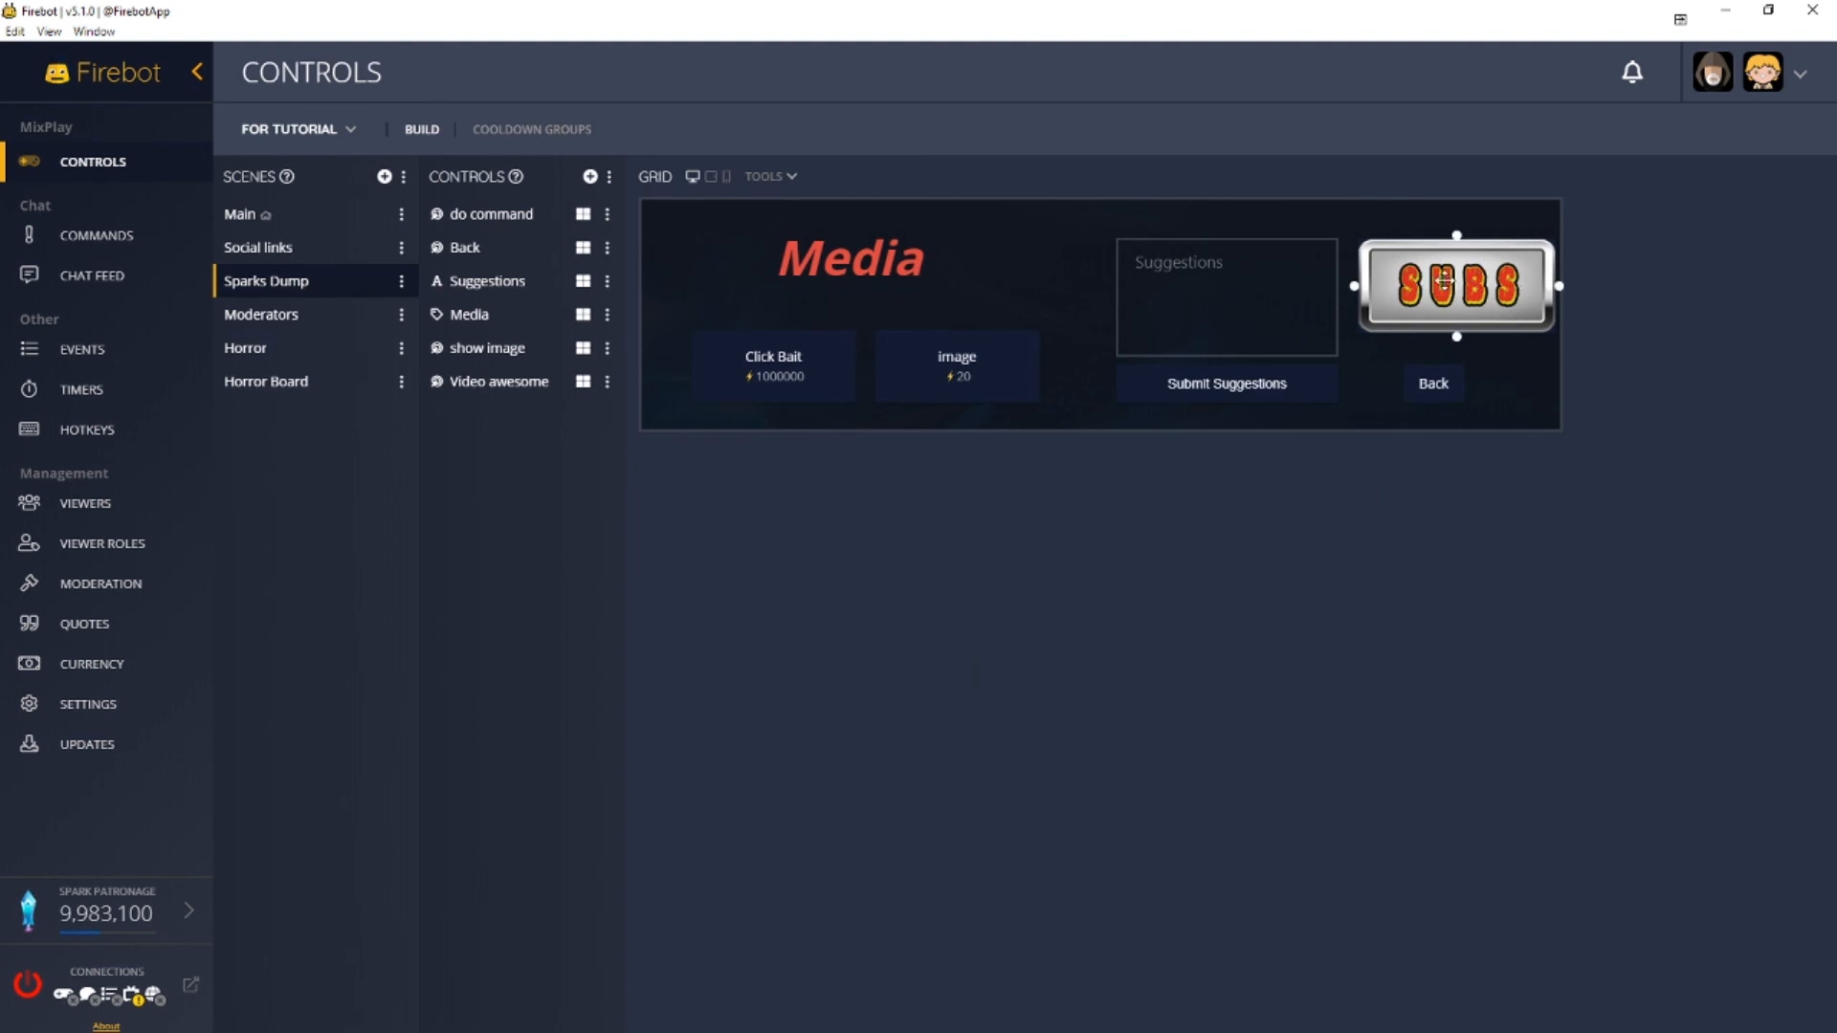
Return to the custom commands and locate the !sub command in the list
click(124, 235)
scroll(376, 785, down, 3)
double_click(319, 791)
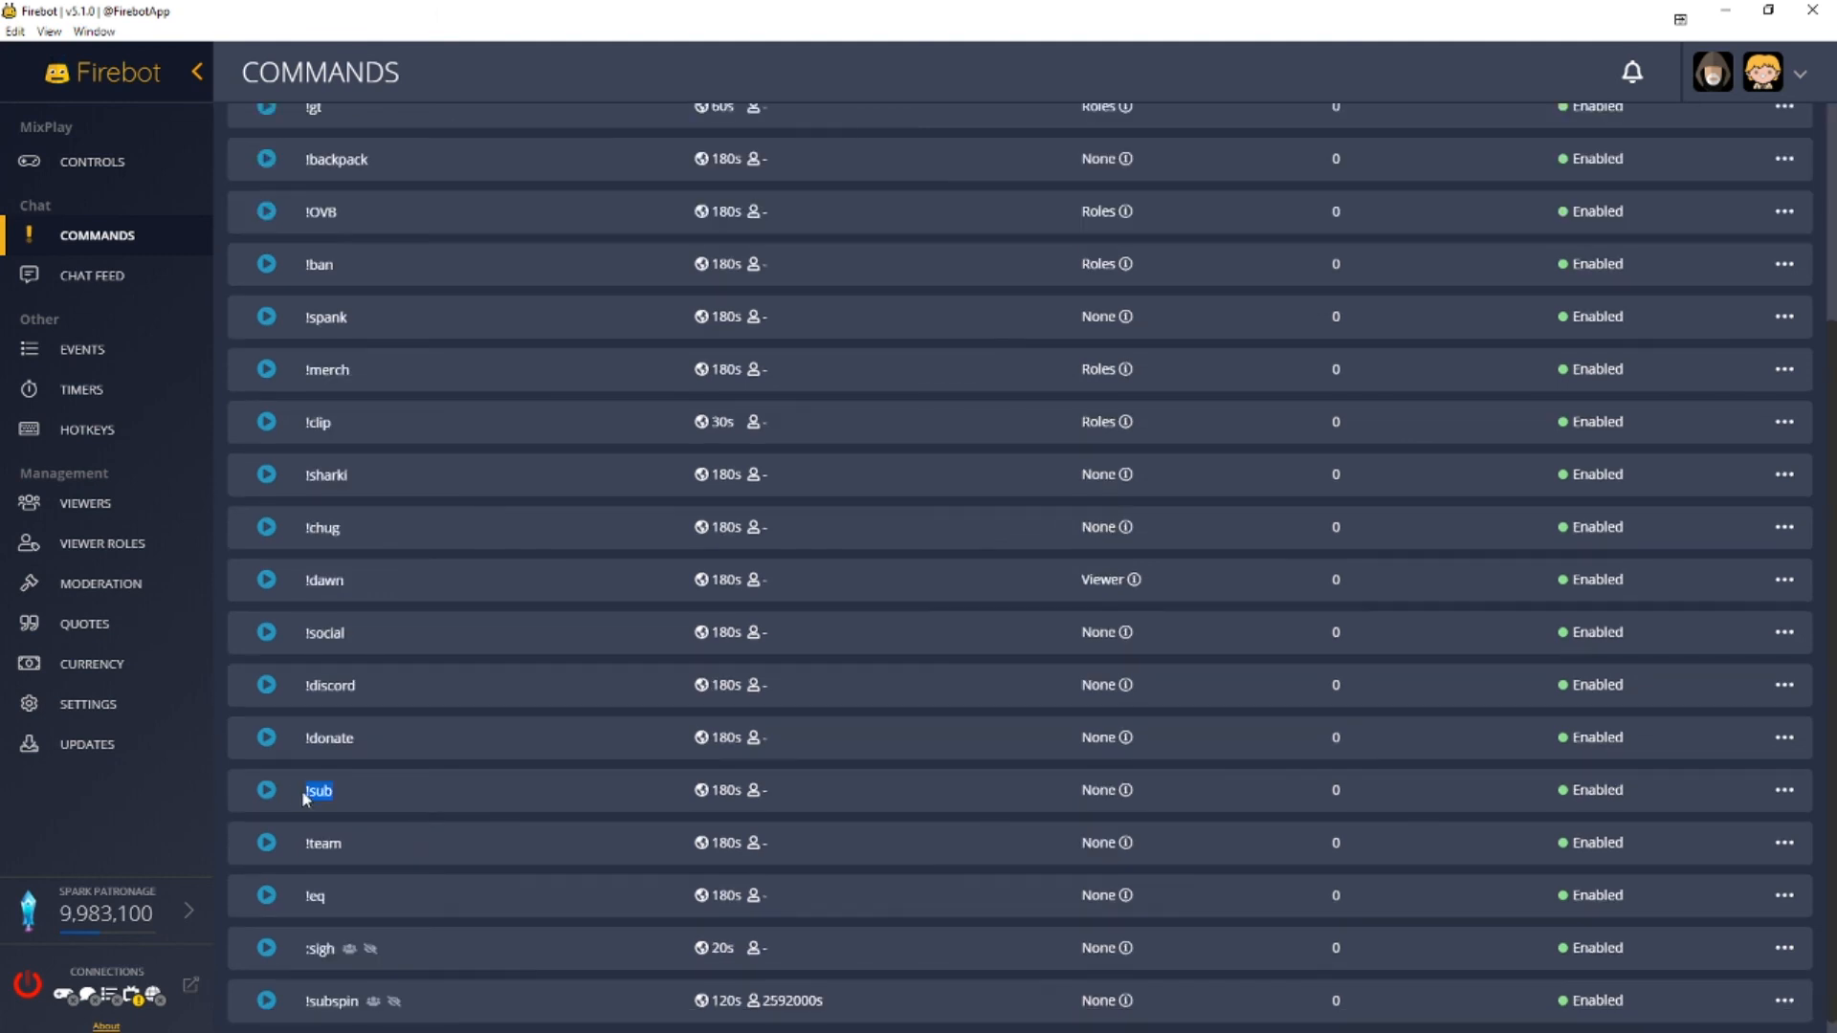
click(965, 796)
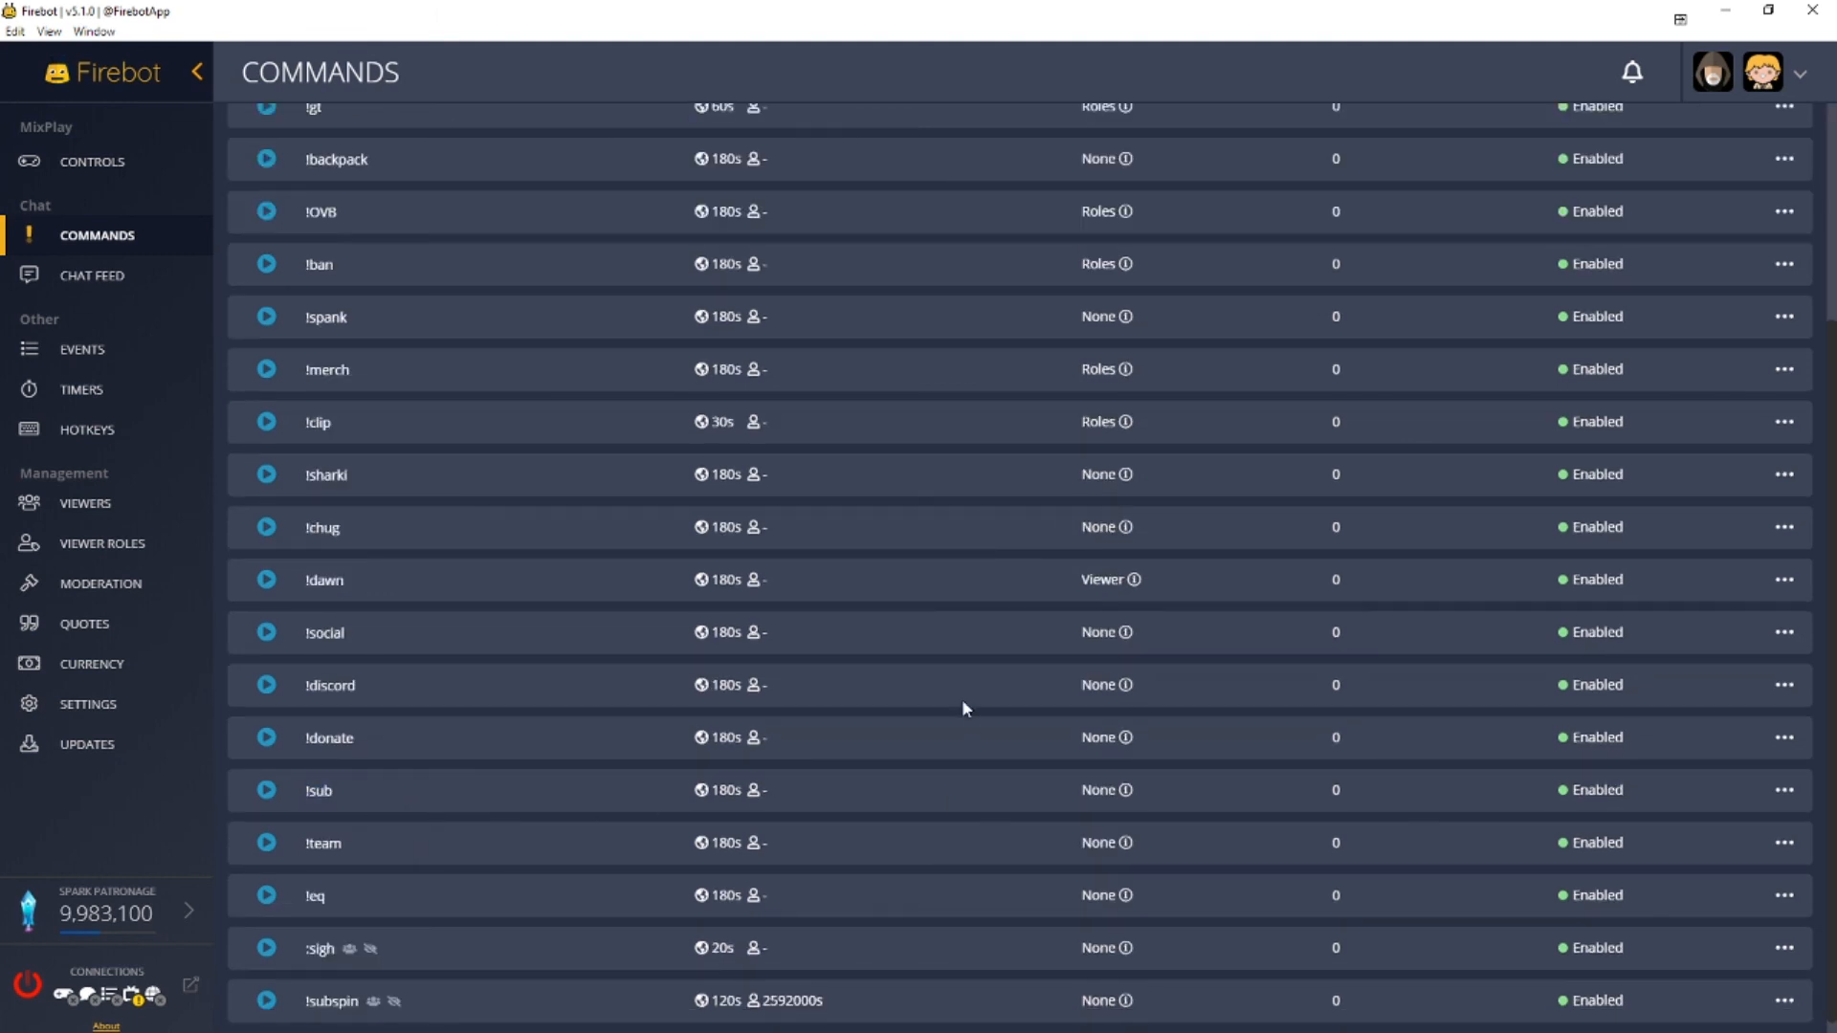